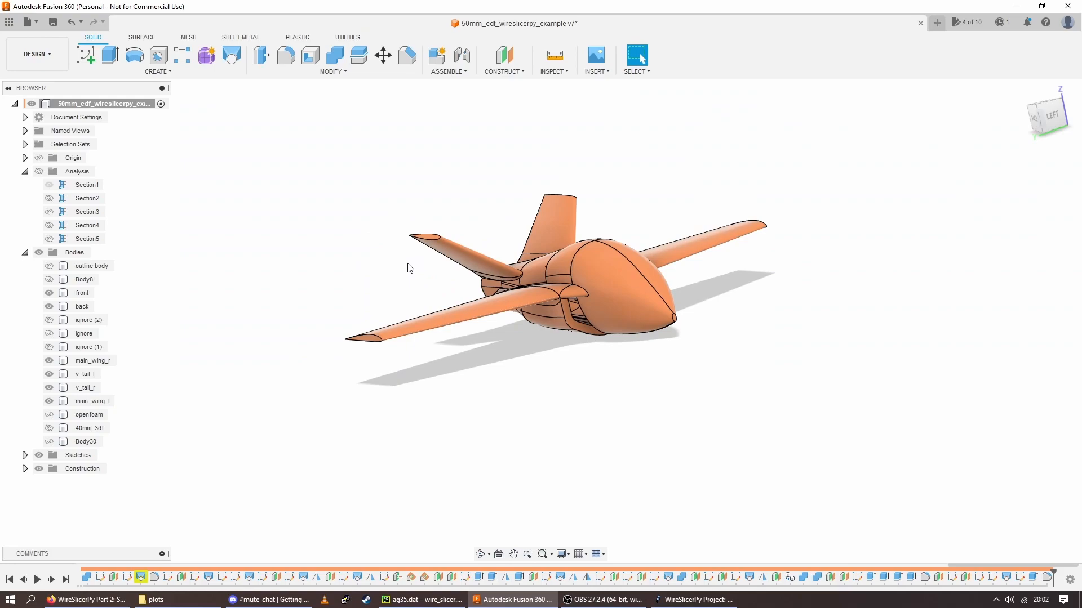
Switch to Fusion 360 and inspect the jet model, briefly hiding and restoring its front and back fuselage bodies
{"action": "middle_click_drag", "start_coordinate": [408, 266], "coordinate": [511, 411], "text": "shift"}
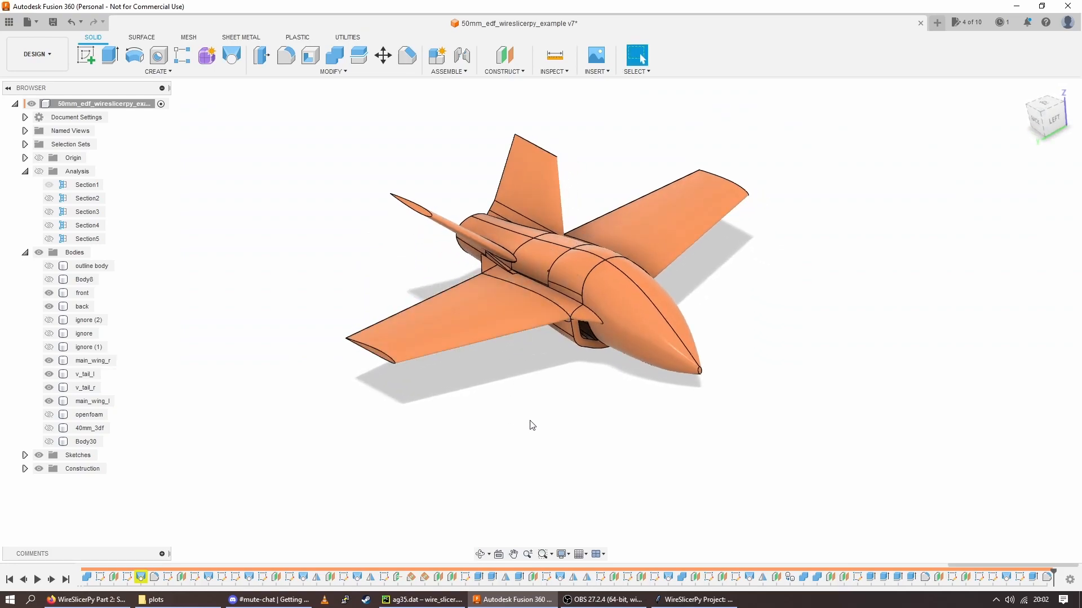
{"action": "middle_click_drag", "start_coordinate": [541, 489], "coordinate": [526, 404], "text": "shift"}
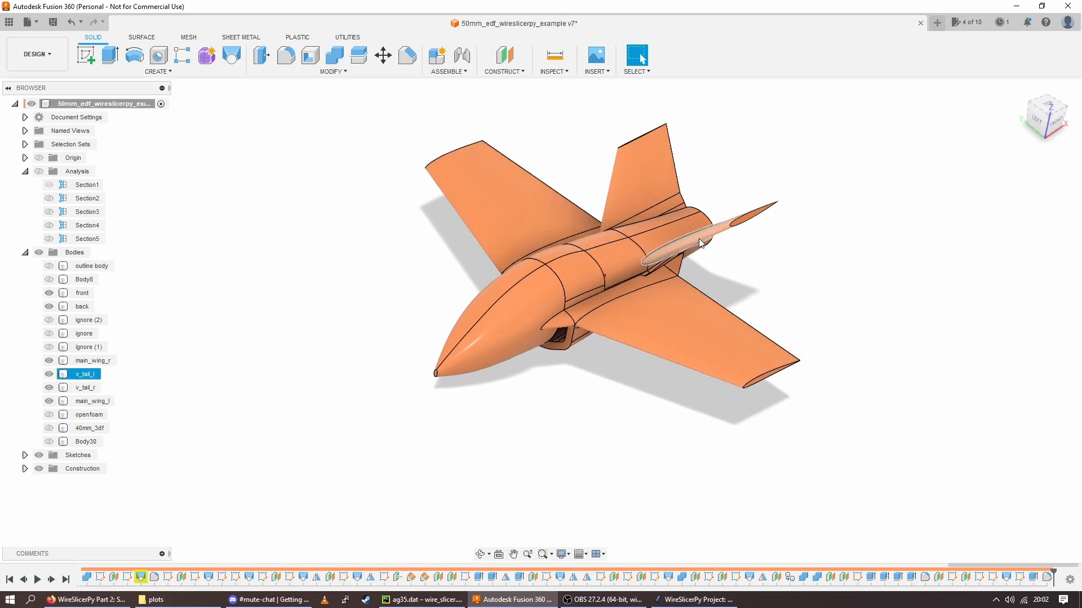
{"action": "middle_click_drag", "start_coordinate": [555, 442], "coordinate": [540, 405], "text": "shift"}
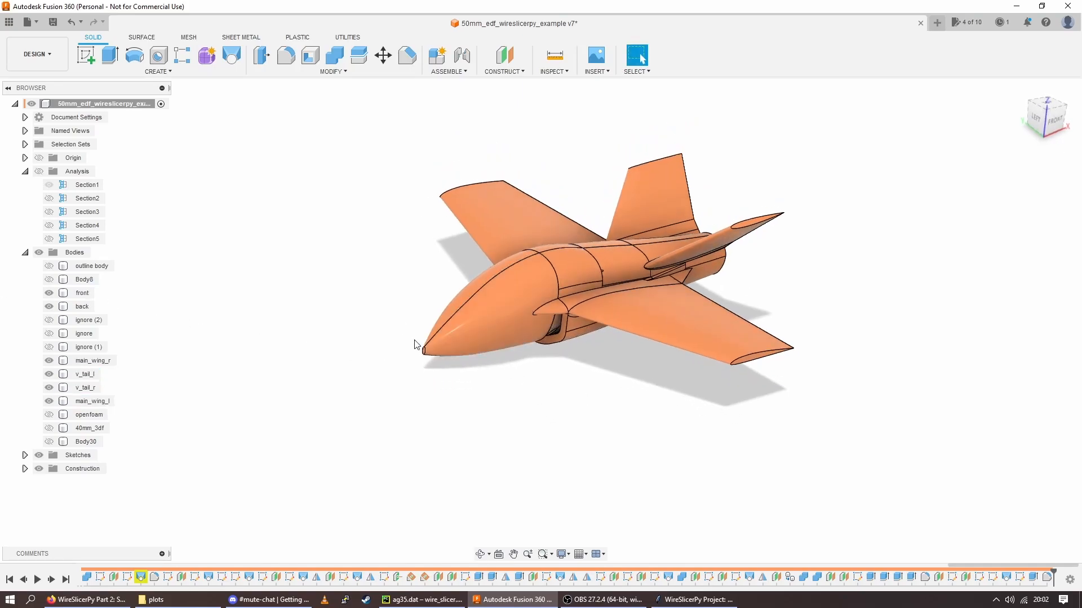
{"action": "left_click", "coordinate": [49, 293]}
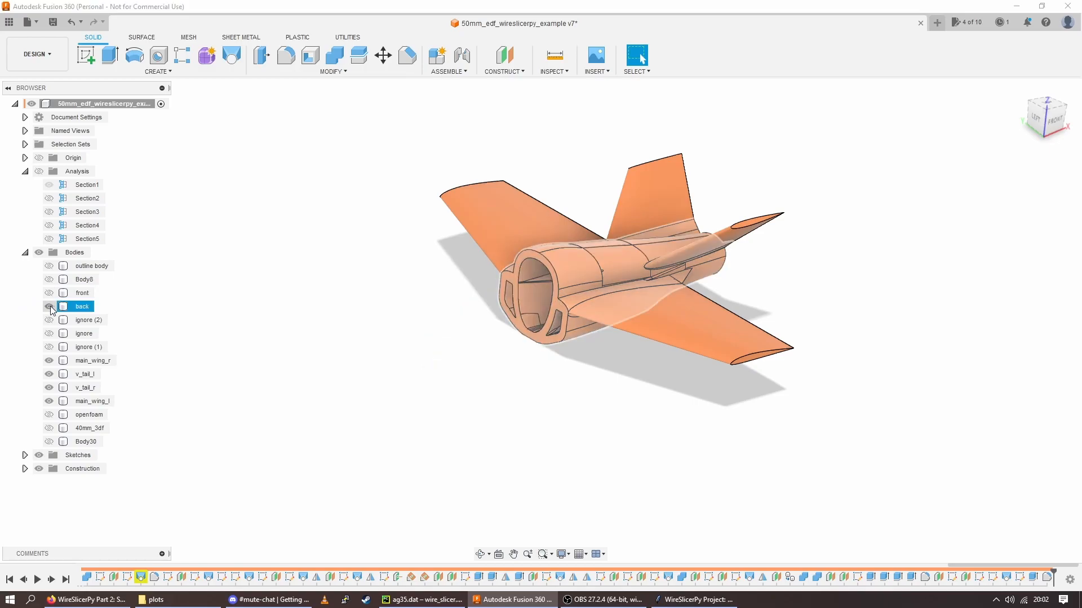
{"action": "left_click", "coordinate": [50, 307]}
{"action": "left_click", "coordinate": [49, 308]}
{"action": "left_click", "coordinate": [49, 293]}
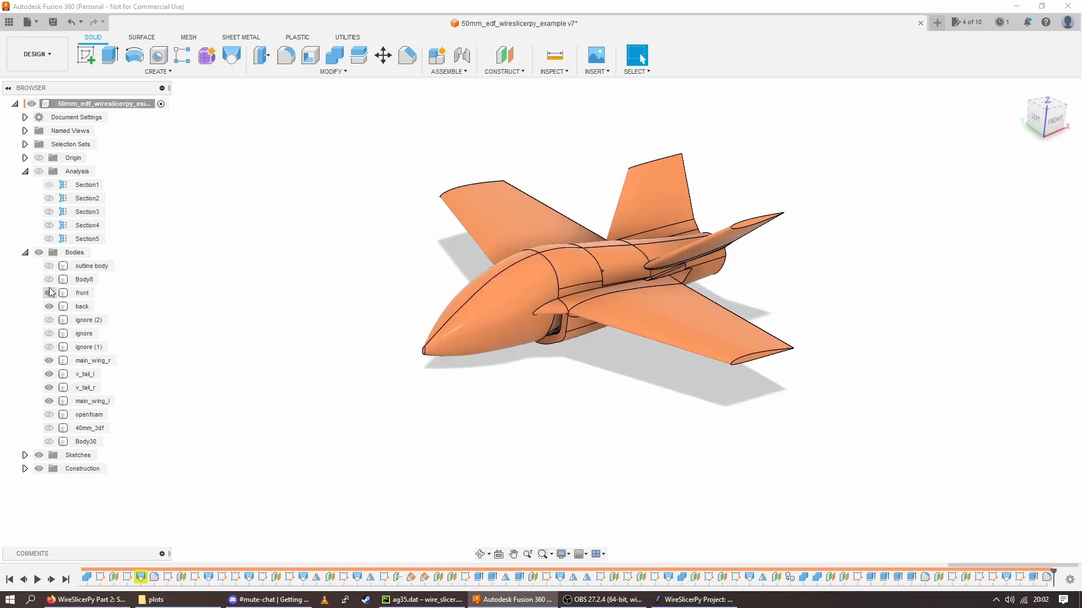
Hide the main_wing_l, v_tail_r, v_tail_l and main_wing_r bodies to isolate the fuselage
{"action": "left_click", "coordinate": [49, 401]}
{"action": "left_click", "coordinate": [49, 387]}
{"action": "left_click", "coordinate": [49, 374]}
{"action": "left_click", "coordinate": [49, 361]}
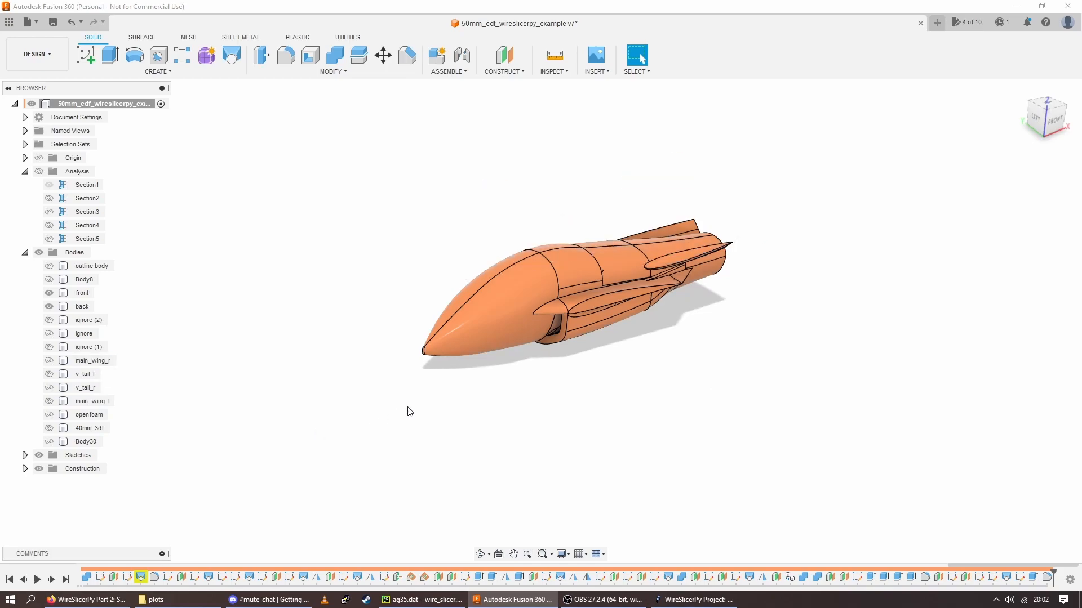
Hide the front body and examine the back body's forward mating face and air inlet openings
{"action": "left_click", "coordinate": [65, 308]}
{"action": "scroll", "coordinate": [544, 349], "scroll_direction": "up", "scroll_amount": 5}
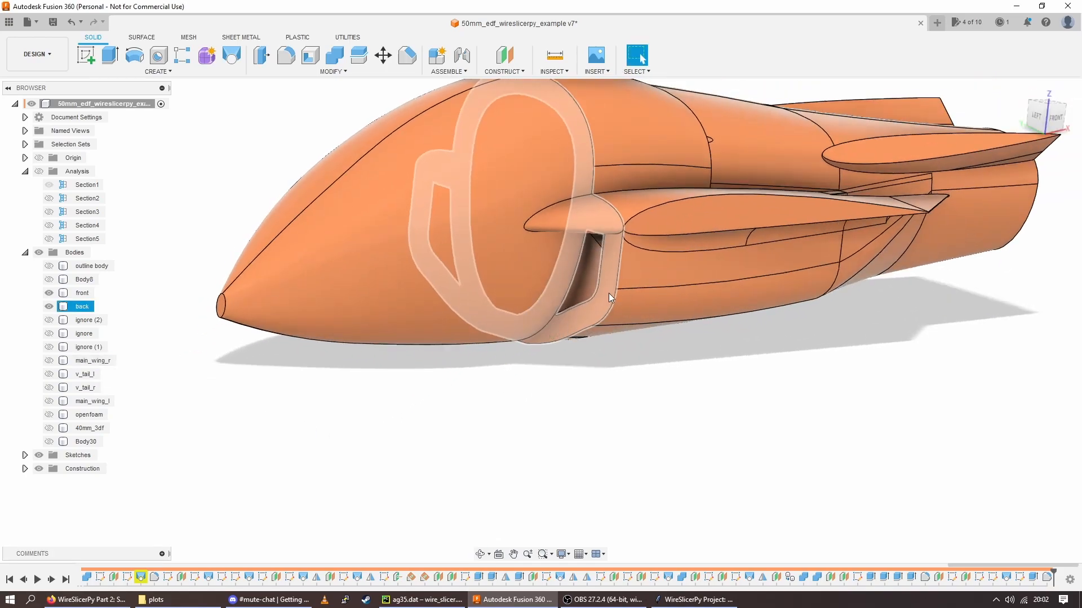
{"action": "left_click", "coordinate": [609, 304]}
{"action": "scroll", "coordinate": [609, 304], "scroll_direction": "down", "scroll_amount": 3}
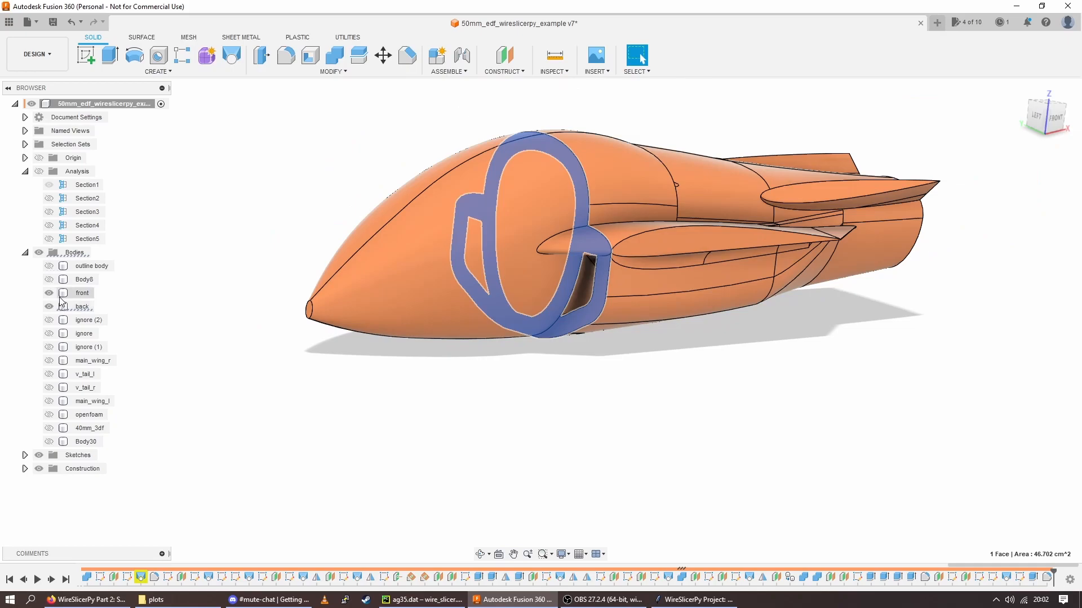
{"action": "left_click", "coordinate": [49, 293]}
{"action": "middle_click_drag", "start_coordinate": [439, 365], "coordinate": [423, 368], "text": "shift"}
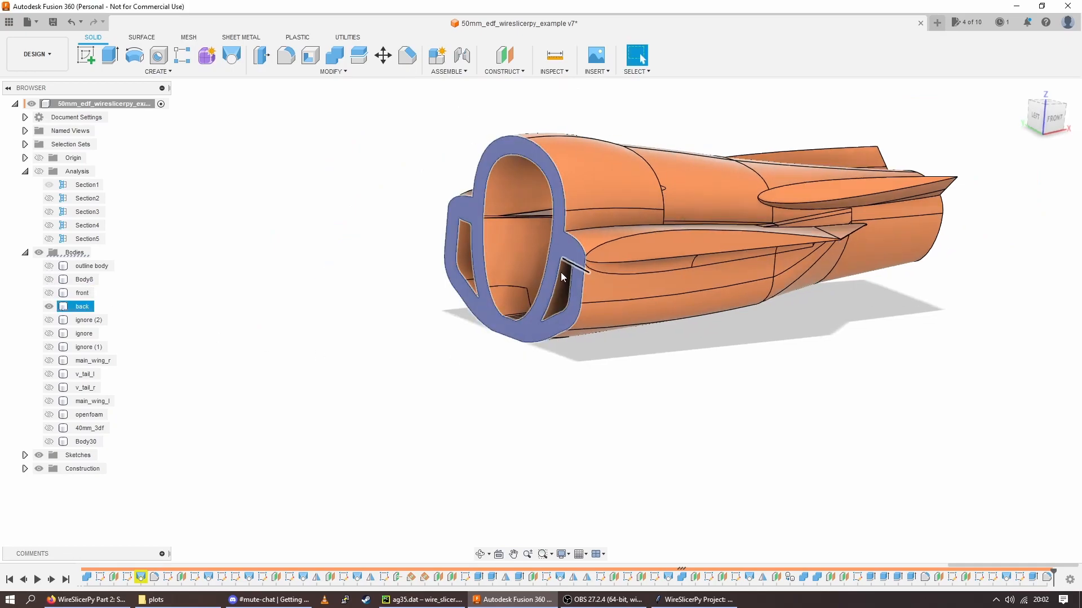
{"action": "middle_click_drag", "start_coordinate": [572, 266], "coordinate": [530, 270], "text": "shift"}
{"action": "left_click", "coordinate": [528, 271]}
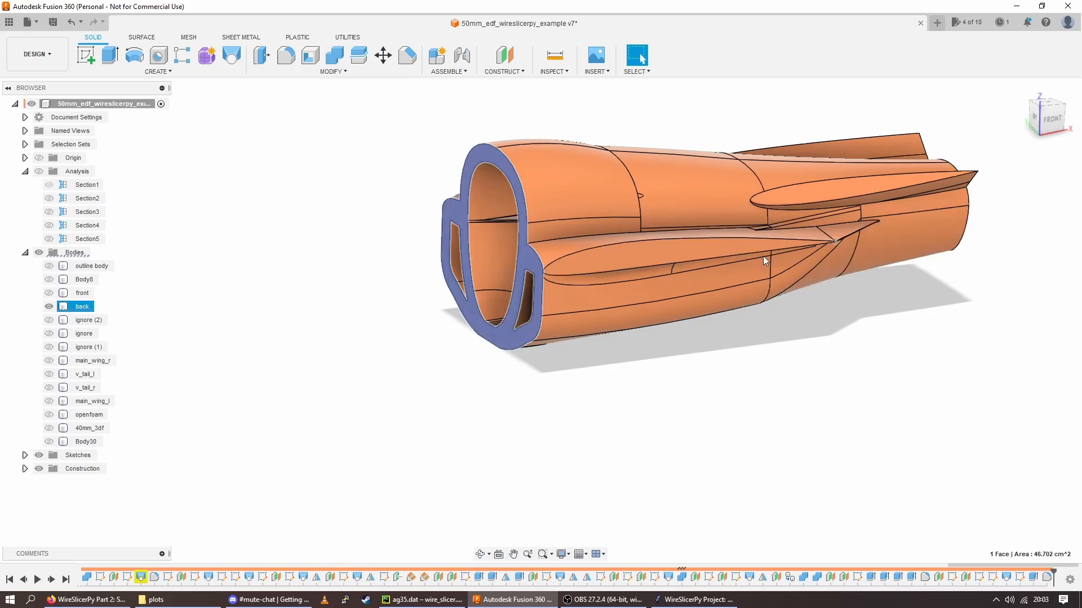
Show only the front body and examine its rear mating face and hollow interior
{"action": "left_click", "coordinate": [49, 307]}
{"action": "left_click", "coordinate": [49, 293]}
{"action": "middle_click_drag", "start_coordinate": [413, 310], "coordinate": [489, 344], "text": "shift"}
{"action": "left_click", "coordinate": [498, 346]}
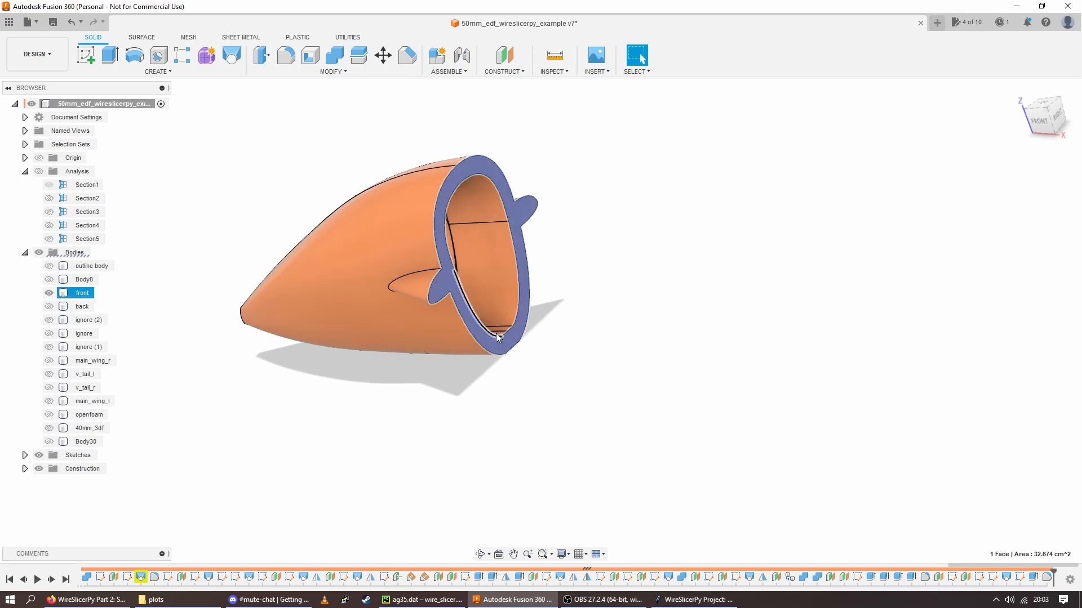
{"action": "middle_click_drag", "start_coordinate": [280, 344], "coordinate": [298, 340], "text": "shift"}
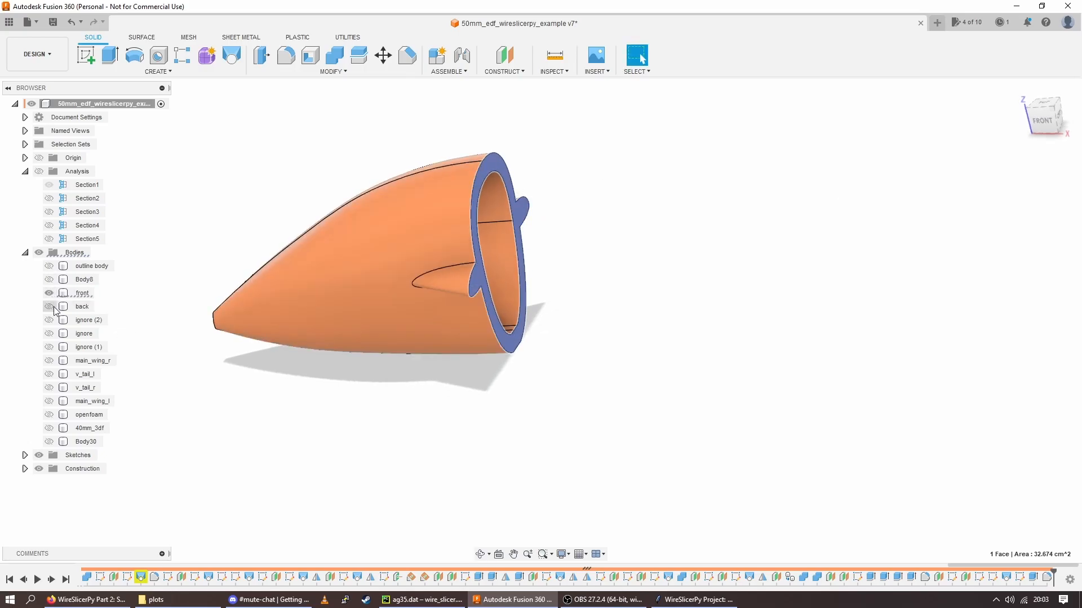
Show the back body again and examine the assembled fuselage from the nose, side and exhaust end
{"action": "left_click", "coordinate": [50, 307]}
{"action": "middle_click_drag", "start_coordinate": [294, 397], "coordinate": [477, 388], "text": "shift"}
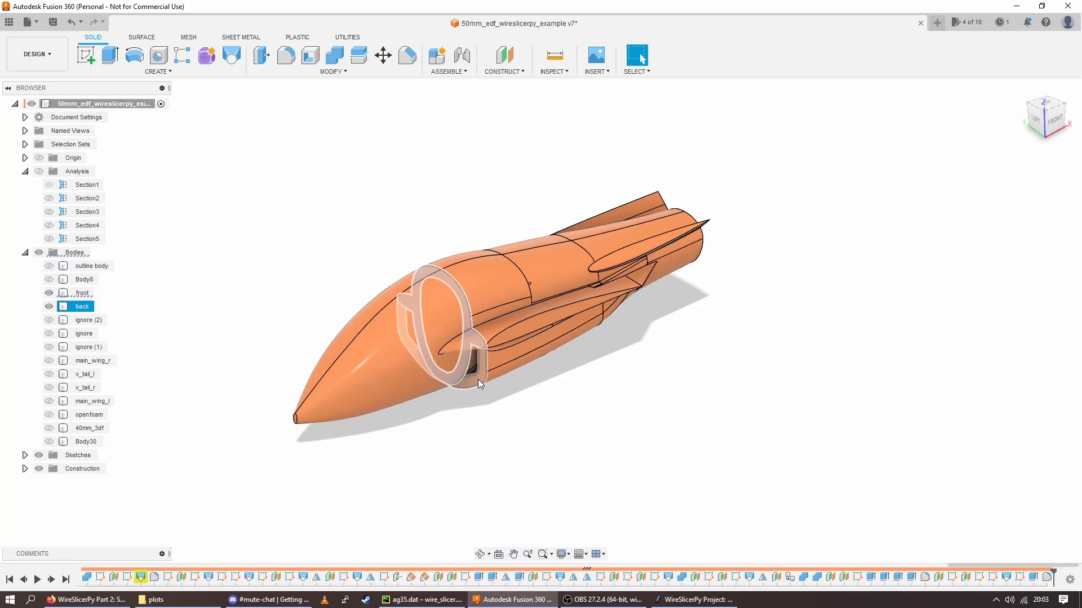
{"action": "middle_click_drag", "start_coordinate": [440, 437], "coordinate": [492, 417], "text": "shift"}
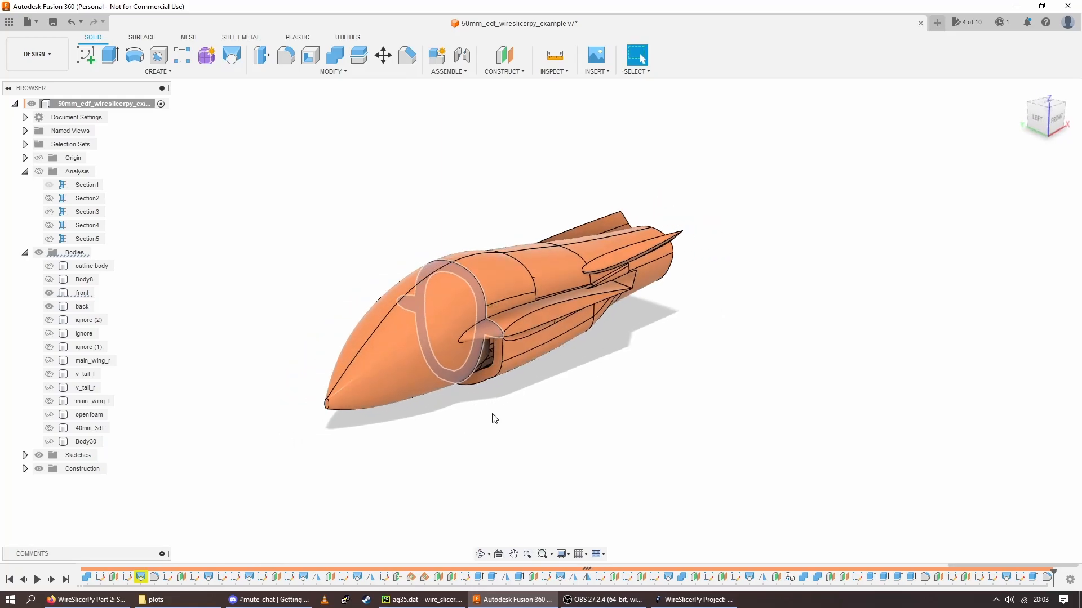
{"action": "left_click", "coordinate": [486, 374]}
{"action": "middle_click_drag", "start_coordinate": [483, 367], "coordinate": [546, 404], "text": "shift"}
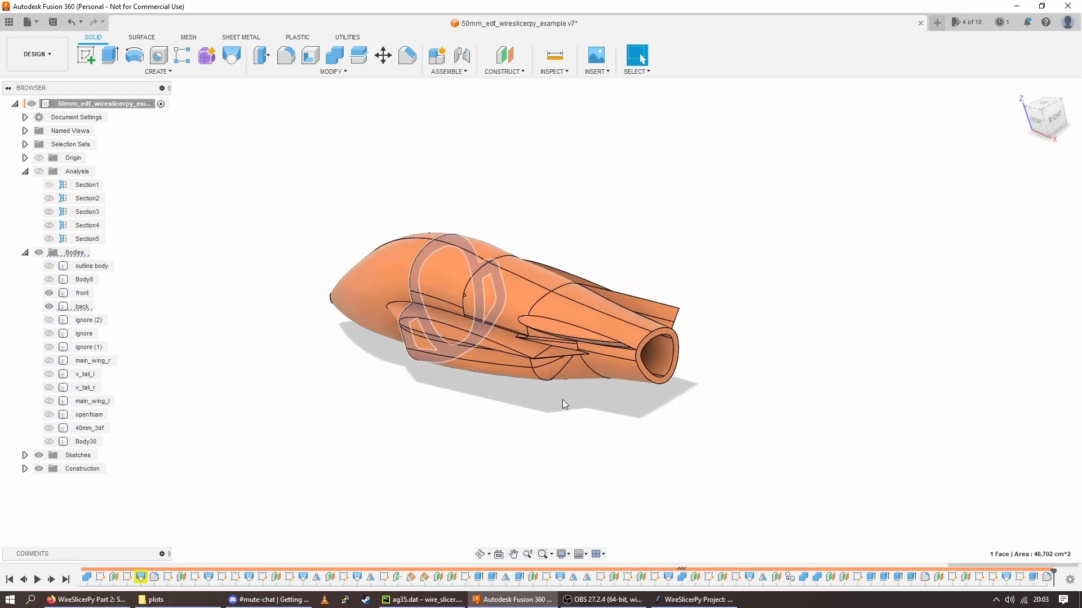
{"action": "middle_click_drag", "start_coordinate": [679, 353], "coordinate": [686, 362], "text": "shift"}
{"action": "middle_click_drag", "start_coordinate": [518, 381], "coordinate": [495, 434], "text": "shift"}
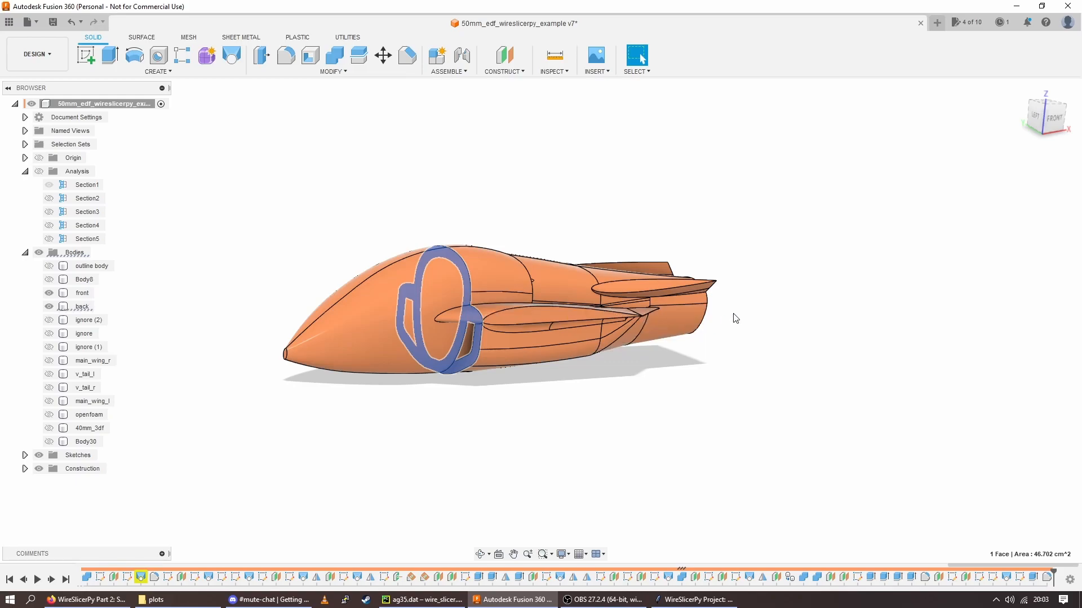
{"action": "middle_click_drag", "start_coordinate": [496, 361], "coordinate": [446, 374], "text": "shift"}
{"action": "middle_click_drag", "start_coordinate": [438, 414], "coordinate": [448, 338], "text": "shift"}
{"action": "left_click", "coordinate": [439, 288]}
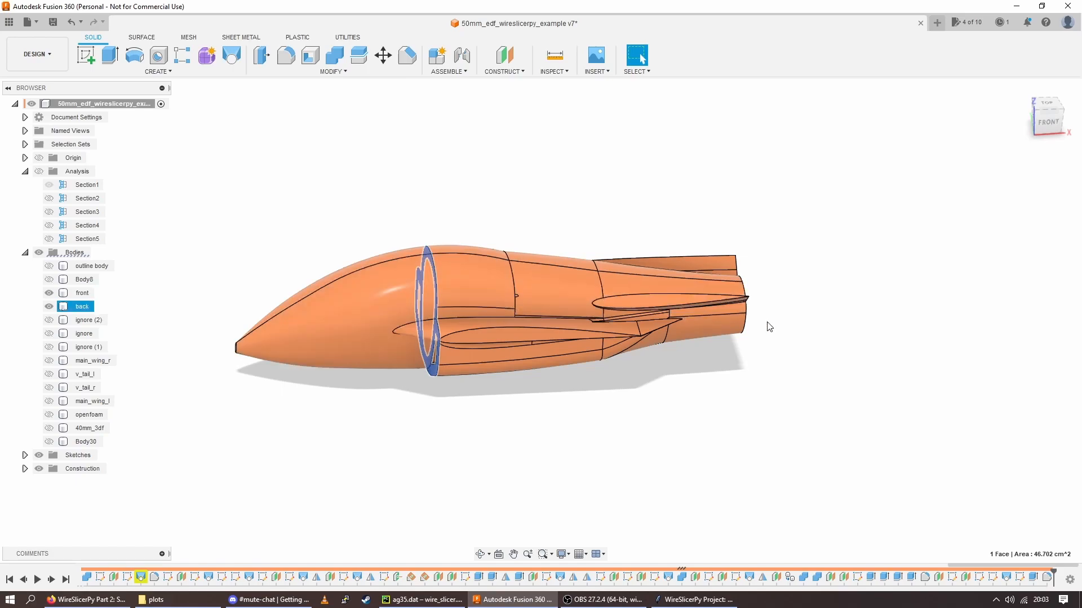
{"action": "middle_click_drag", "start_coordinate": [738, 325], "coordinate": [763, 309], "text": "shift"}
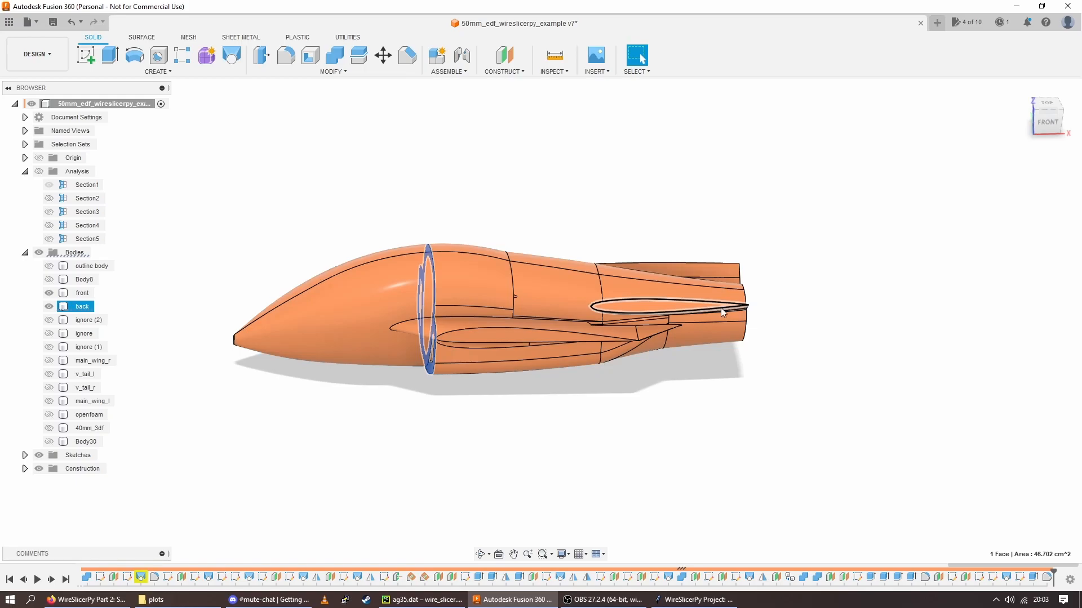
{"action": "middle_click_drag", "start_coordinate": [613, 318], "coordinate": [640, 423], "text": "shift"}
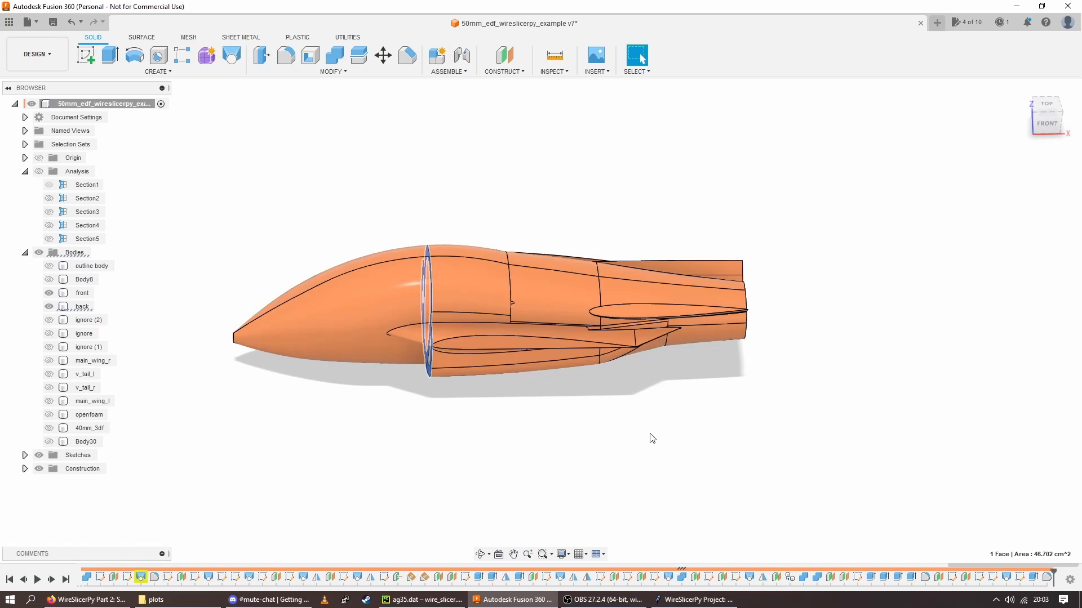
{"action": "middle_click_drag", "start_coordinate": [652, 465], "coordinate": [362, 370], "text": "shift"}
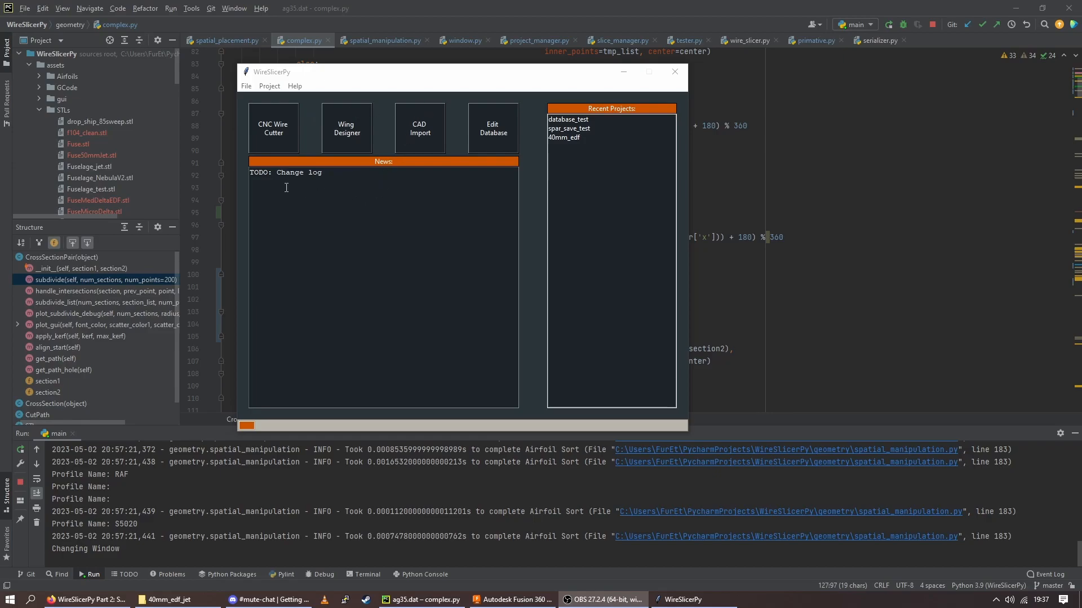
Switch to WireSlicerPy, load the recent project 40mm_edf and open its CNC Wire Cutter settings
{"action": "left_click", "coordinate": [310, 176]}
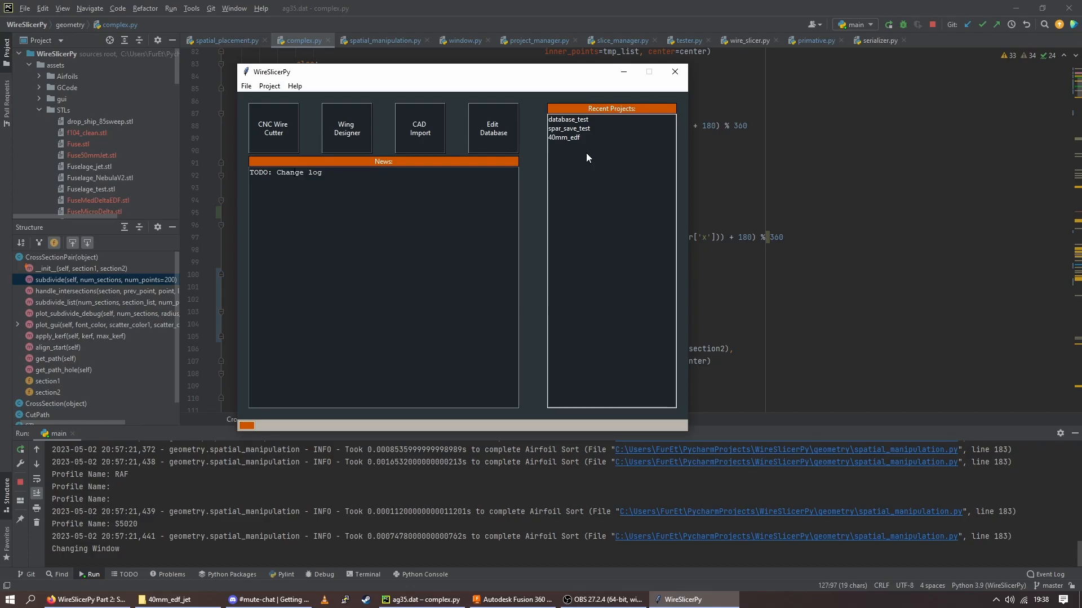
{"action": "left_click", "coordinate": [576, 138]}
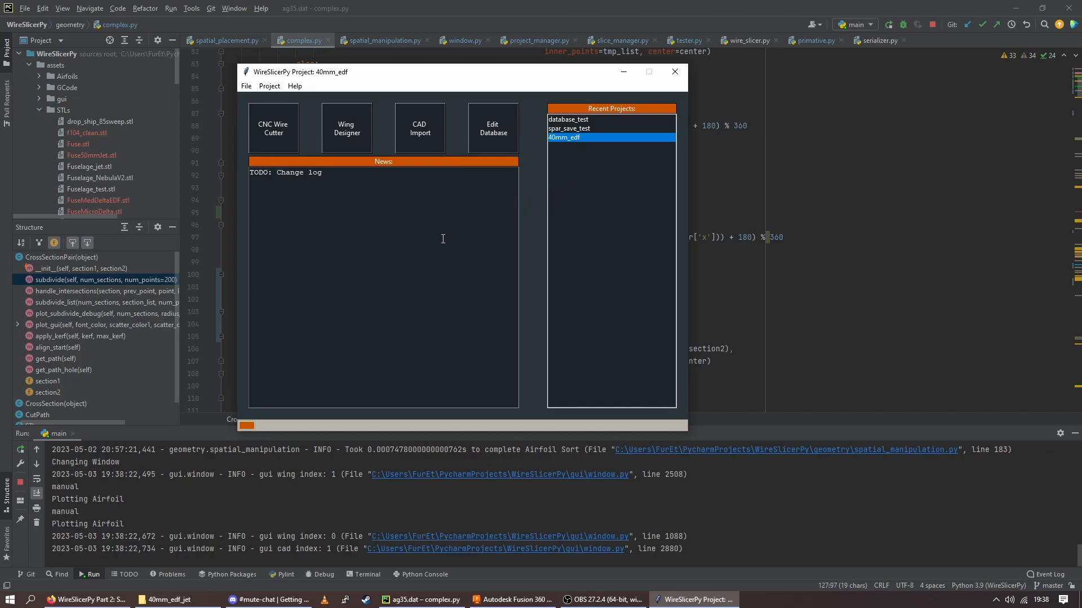
{"action": "left_click", "coordinate": [269, 133]}
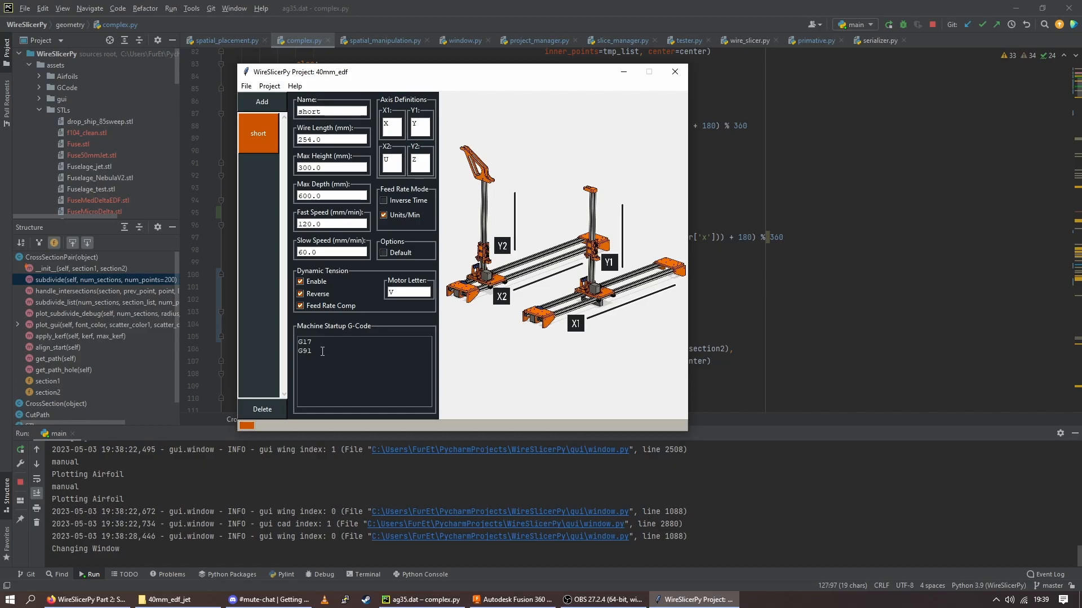
Open the project's Wing Design page and compare the Main and Tail wing settings, finishing on Main
{"action": "left_click", "coordinate": [269, 88]}
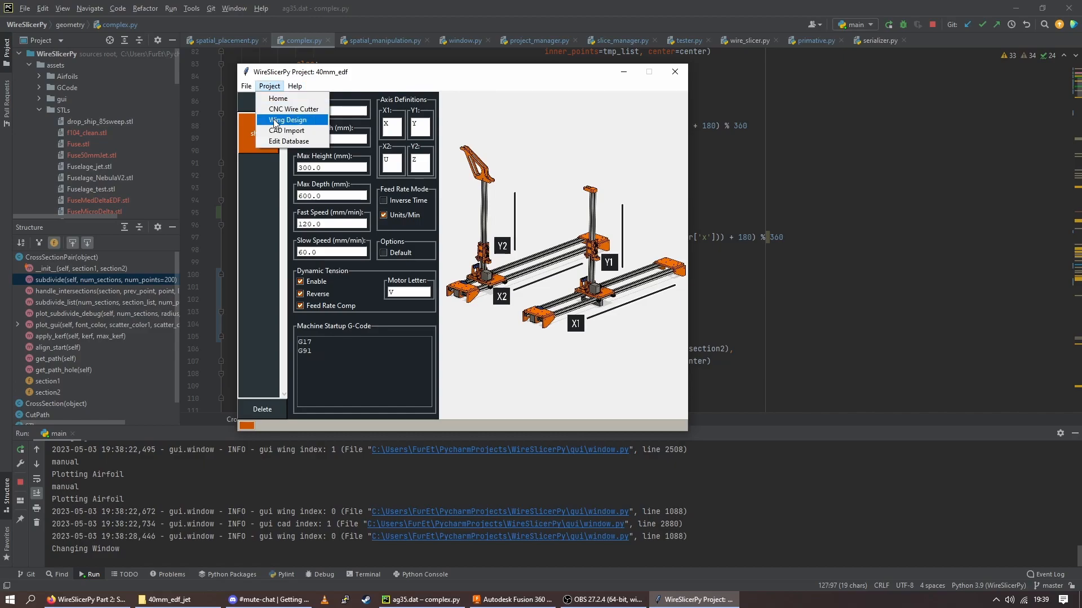
{"action": "left_click", "coordinate": [287, 120]}
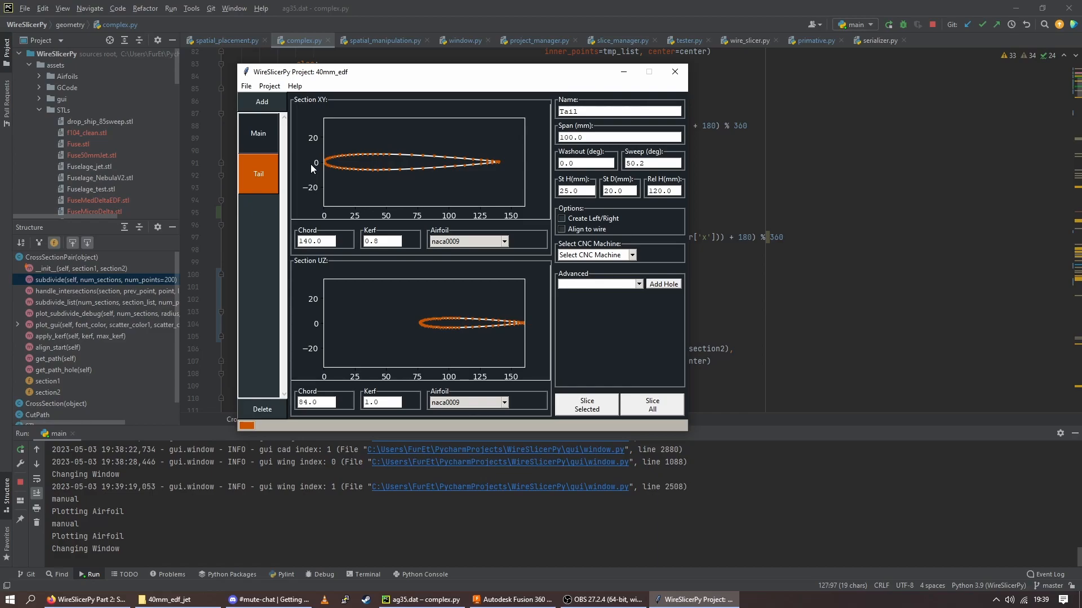
{"action": "left_click", "coordinate": [258, 144]}
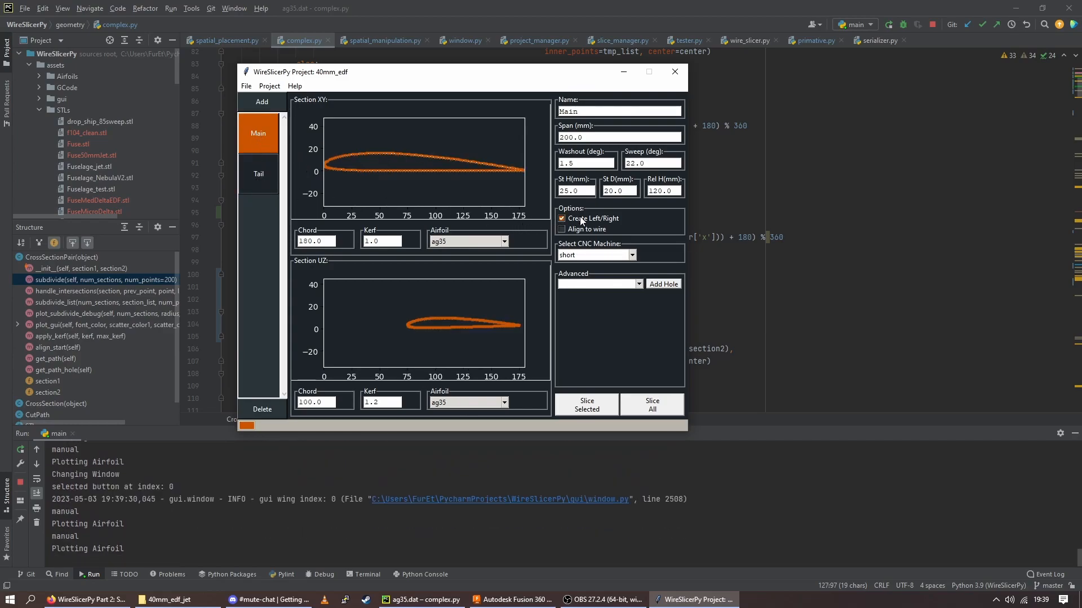
{"action": "left_click", "coordinate": [259, 176]}
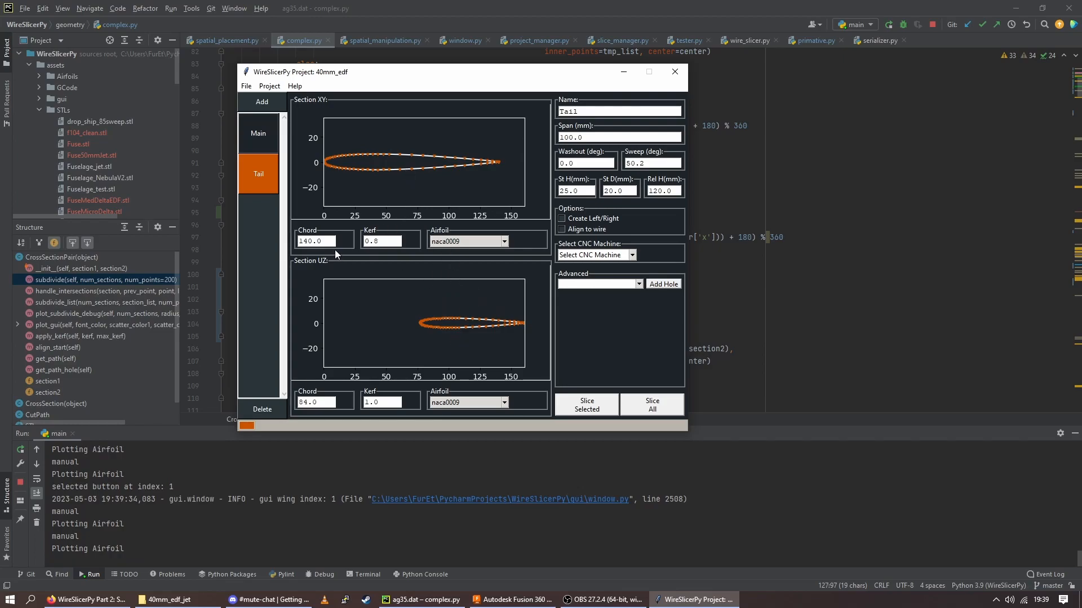
{"action": "left_click", "coordinate": [262, 131]}
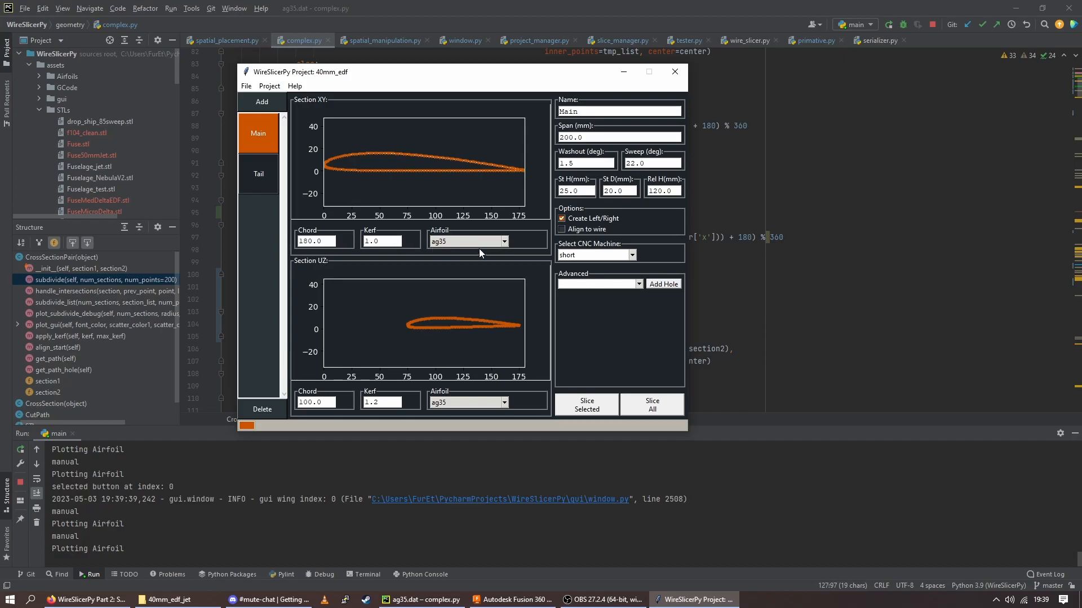
Browse the available airfoils for the Main wing's XY section, keeping ag35
{"action": "left_click", "coordinate": [498, 242]}
{"action": "scroll", "coordinate": [488, 299], "scroll_direction": "down", "scroll_amount": 2}
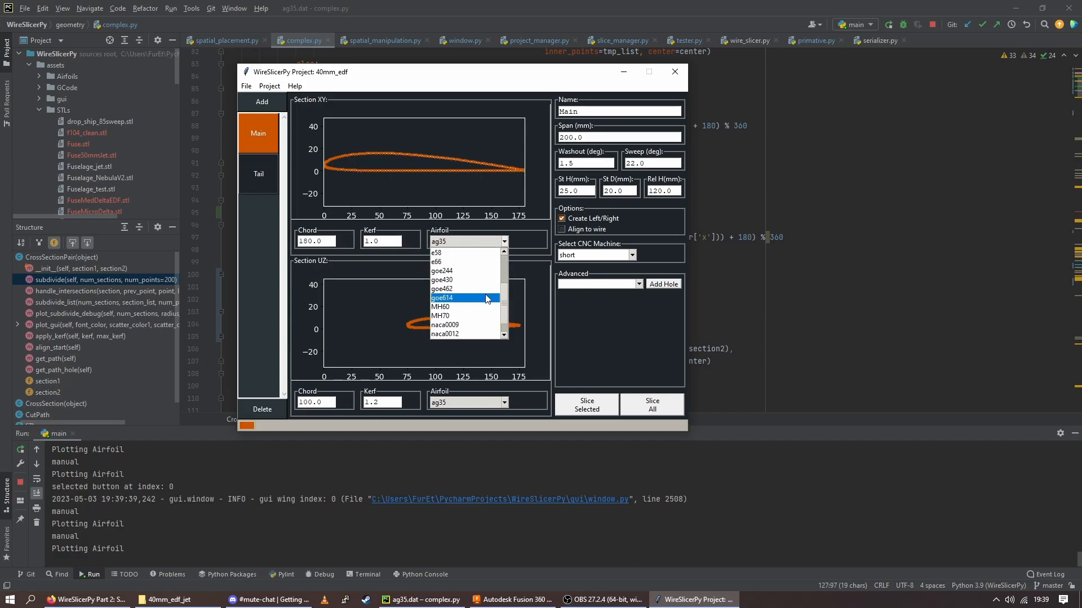
{"action": "left_click", "coordinate": [555, 289]}
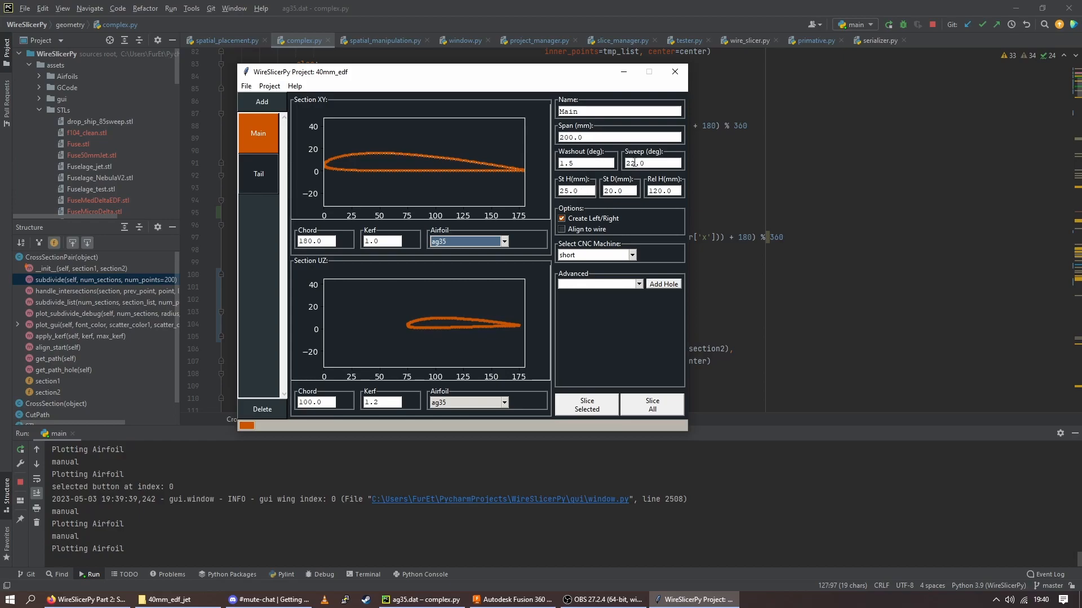
Set the Main wing's sweep to 54 degrees
{"action": "double_click", "coordinate": [634, 163]}
{"action": "type", "text": "54"}
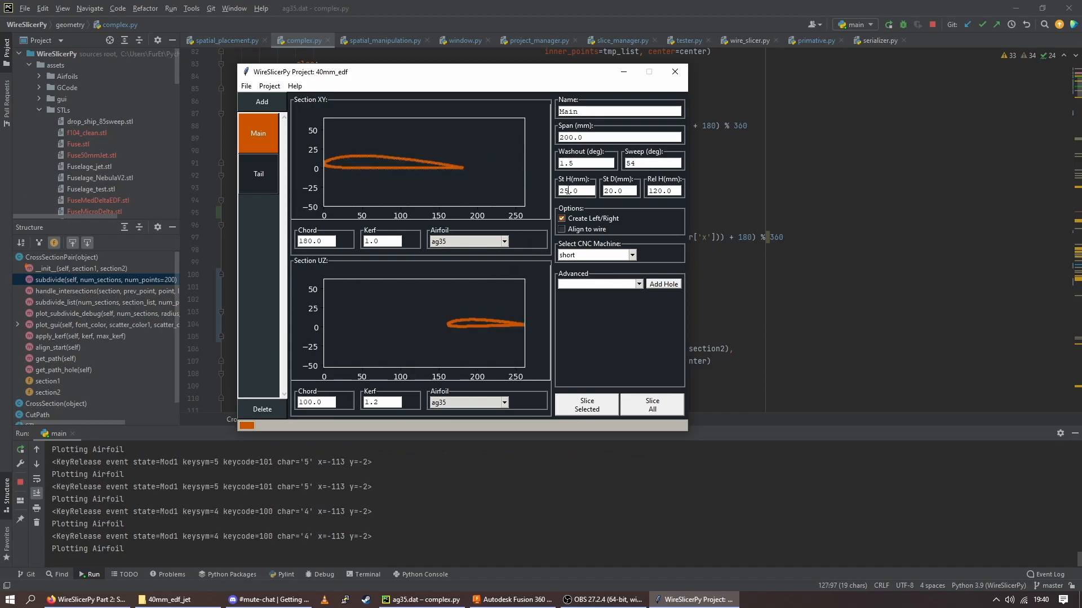
{"action": "left_click", "coordinate": [569, 191]}
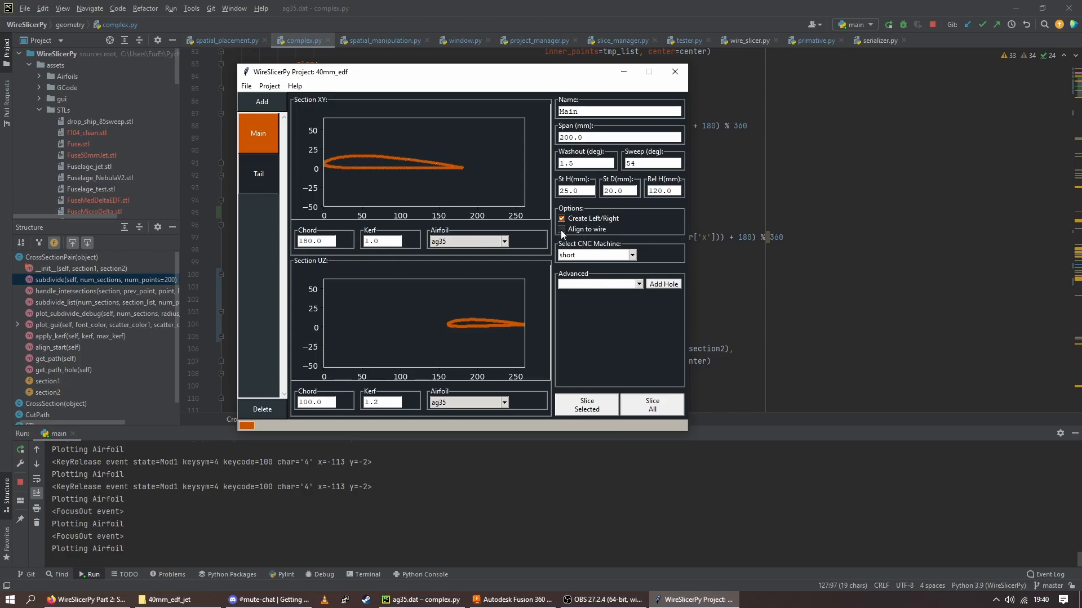
Select the short CNC machine for the Main wing and open its advanced hole list
{"action": "left_click", "coordinate": [632, 255]}
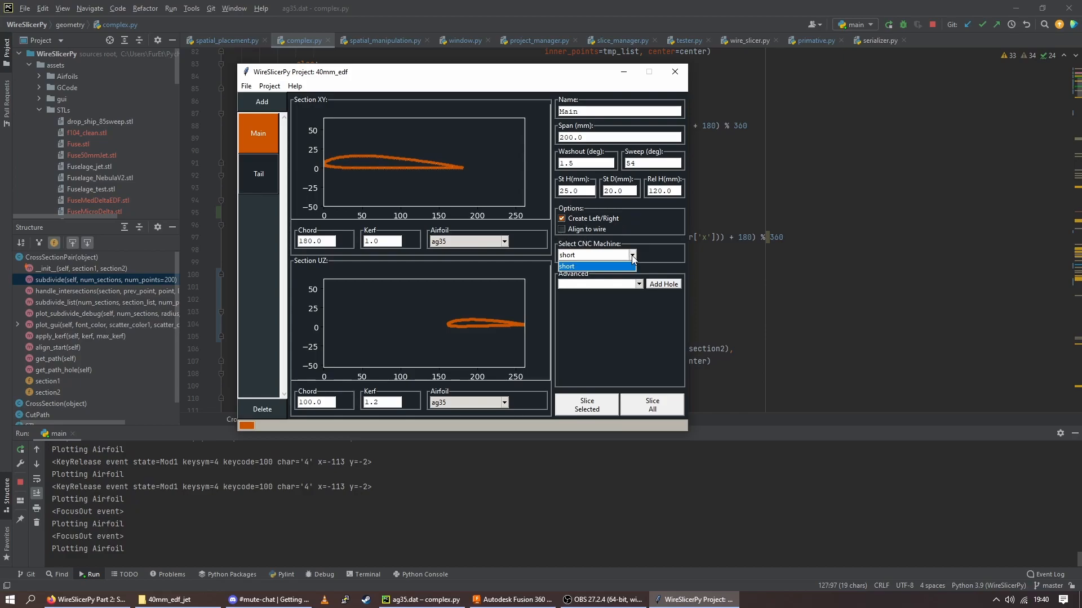
{"action": "left_click", "coordinate": [591, 266]}
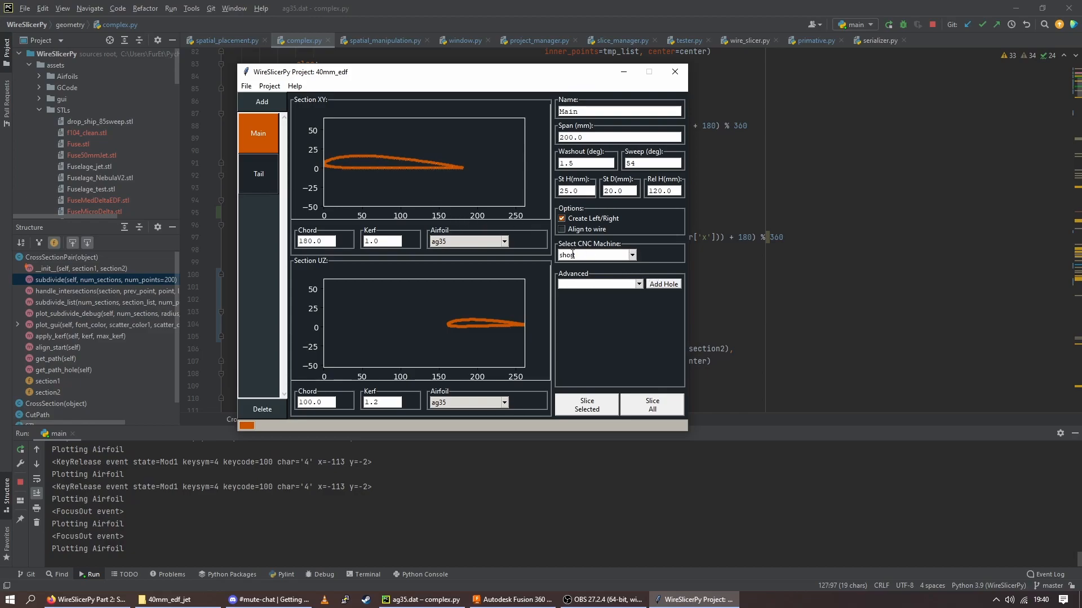
{"action": "left_click", "coordinate": [639, 285]}
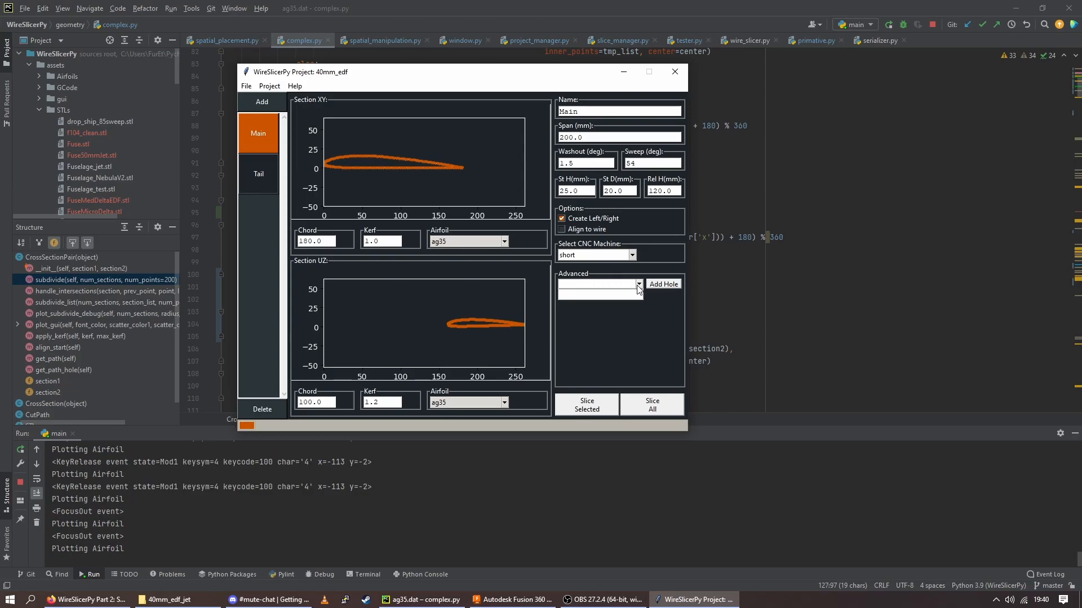
Add a hole to the Main wing and look through the available hole shapes
{"action": "left_click", "coordinate": [643, 286]}
{"action": "left_click", "coordinate": [656, 284]}
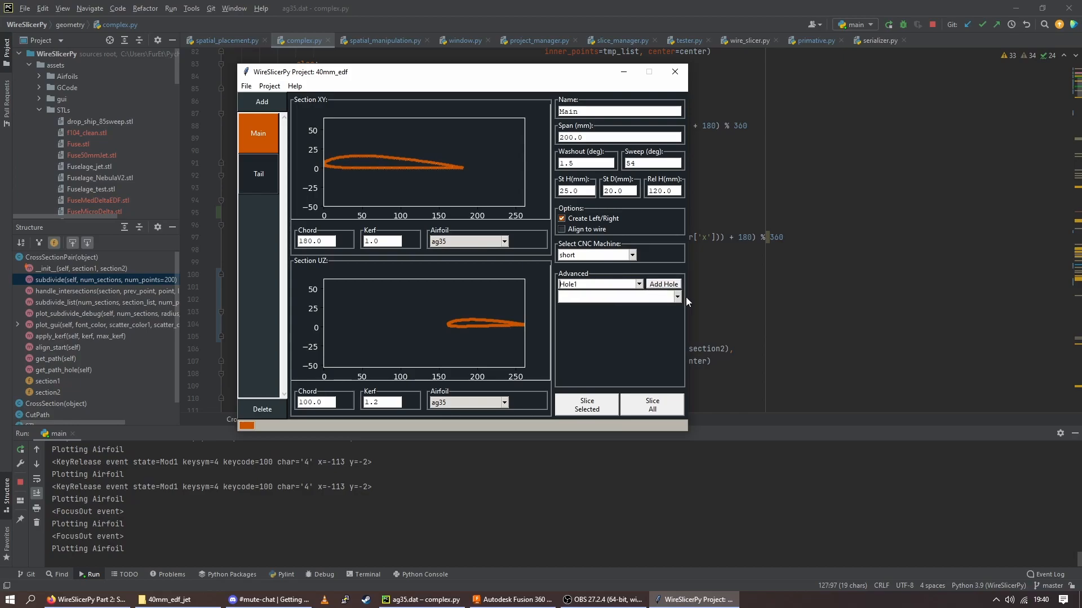
{"action": "left_click", "coordinate": [678, 297]}
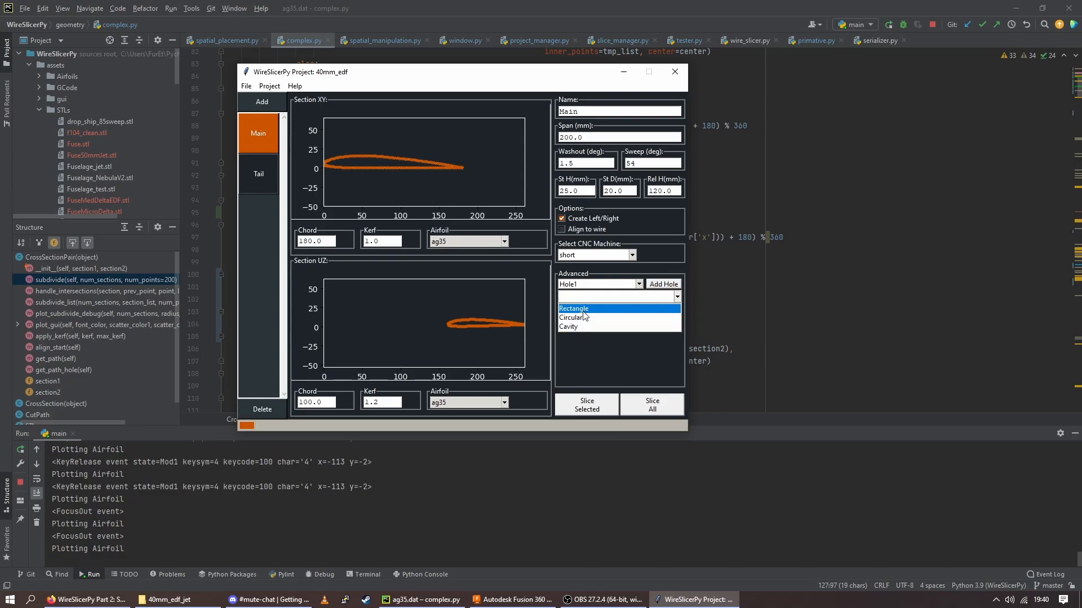
{"action": "left_click", "coordinate": [637, 224]}
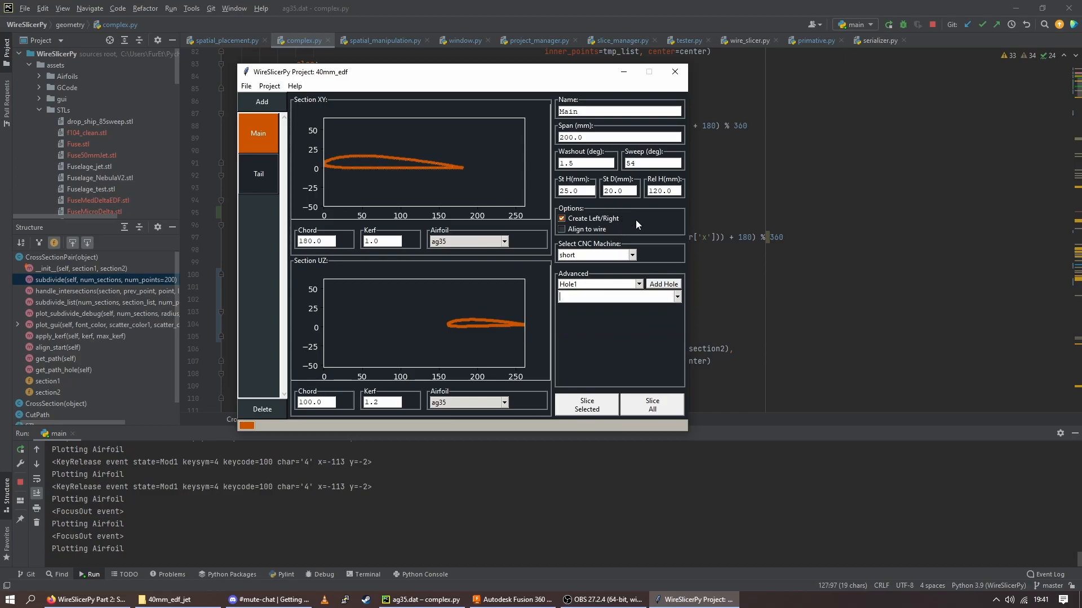
Set the Main wing's sweep to 20 degrees
{"action": "left_click_drag", "start_coordinate": [673, 161], "coordinate": [626, 162]}
{"action": "left_click", "coordinate": [644, 161]}
{"action": "key", "text": "BackSpace"}
{"action": "key", "text": "BackSpace"}
{"action": "type", "text": "20"}
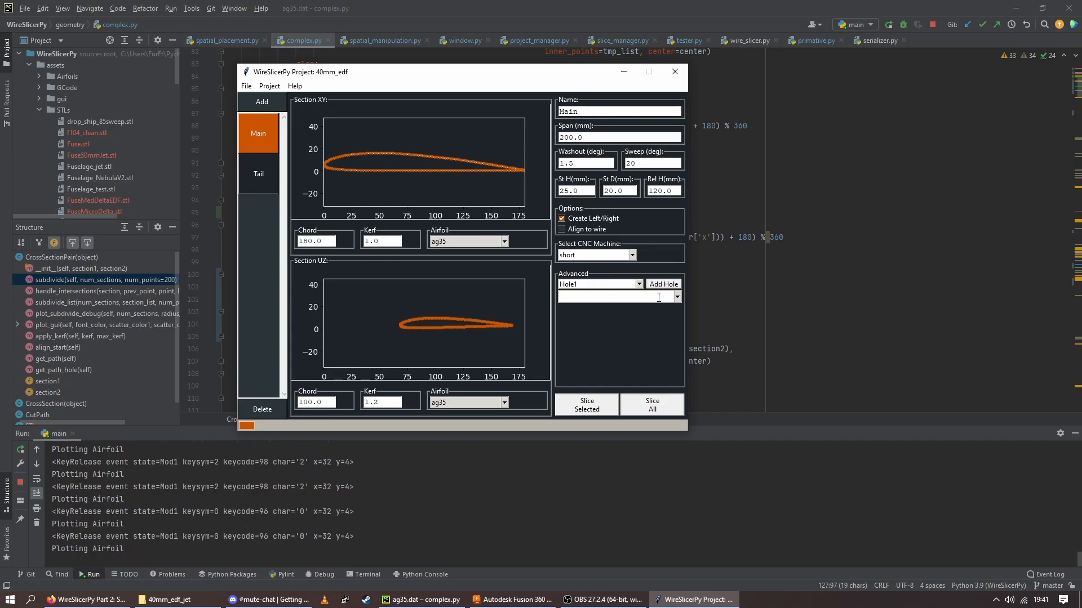
Make the Main wing's new hole a Cavity
{"action": "left_click", "coordinate": [677, 297]}
{"action": "left_click", "coordinate": [586, 326]}
{"action": "left_click", "coordinate": [590, 319]}
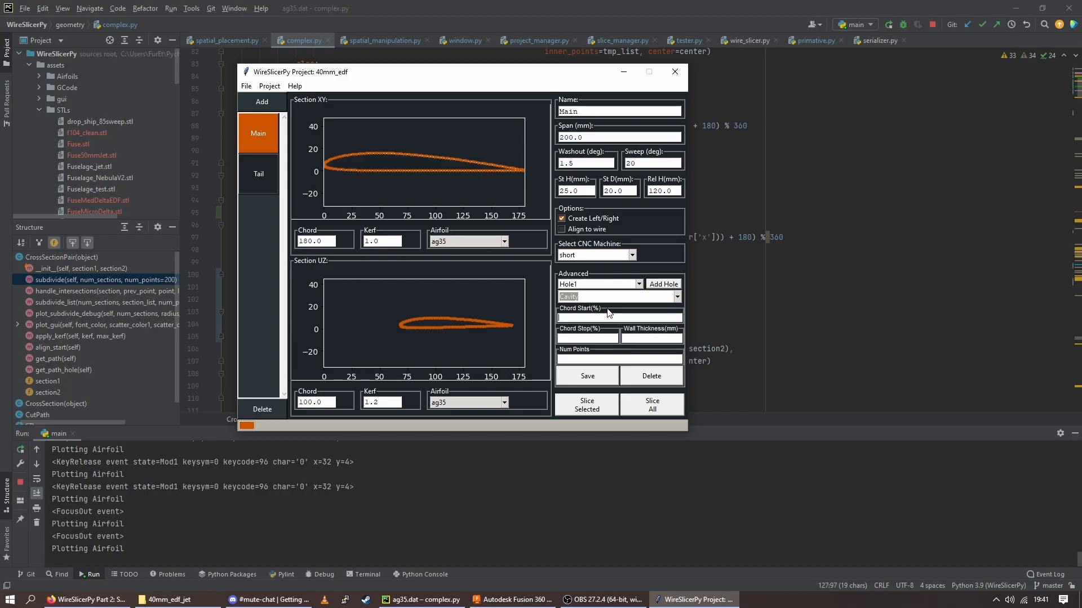
Define the cavity from 20% to 40% chord with a 3 mm wall and 128 points, save it, and check the hole types
{"action": "type", "text": "20"}
{"action": "left_click", "coordinate": [654, 337]}
{"action": "left_click", "coordinate": [658, 341]}
{"action": "type", "text": "5"}
{"action": "left_click_drag", "start_coordinate": [650, 339], "coordinate": [611, 341]}
{"action": "type", "text": "3"}
{"action": "left_click", "coordinate": [608, 359]}
{"action": "type", "text": "128"}
{"action": "left_click", "coordinate": [600, 377]}
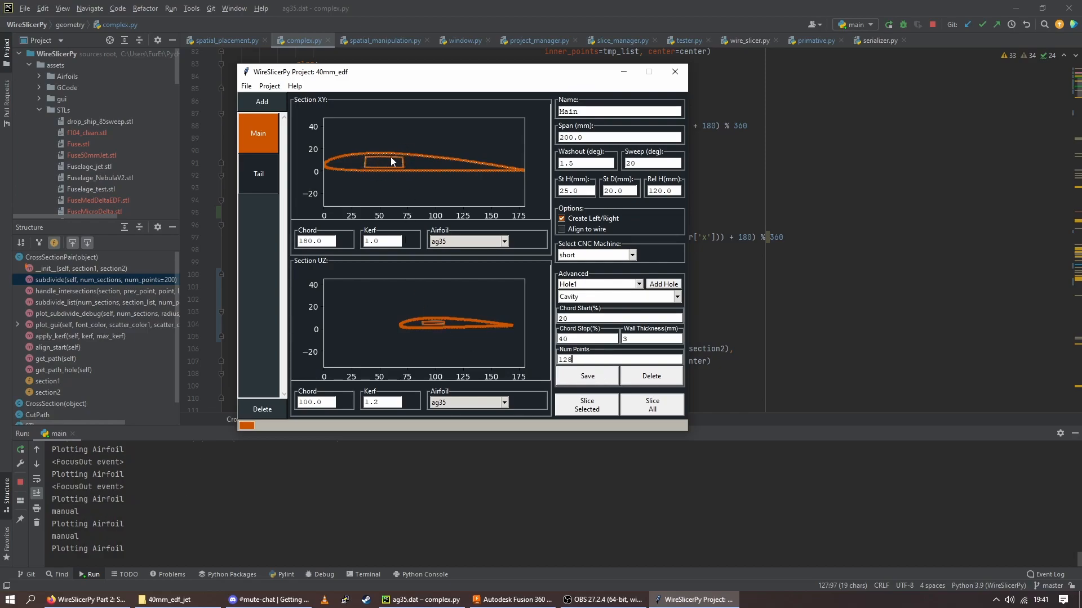
{"action": "left_click", "coordinate": [677, 297]}
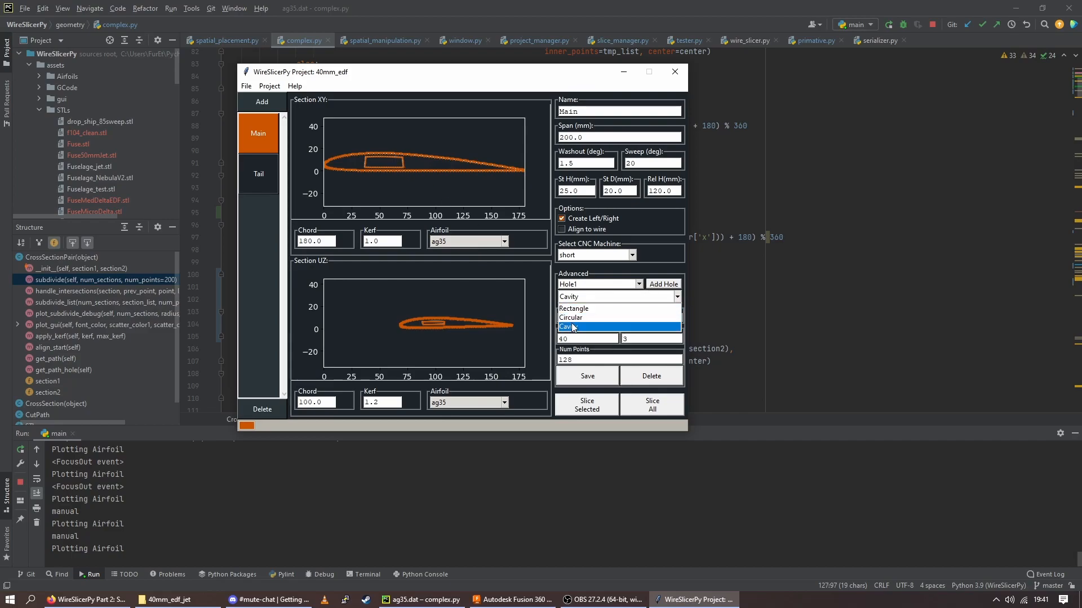
{"action": "left_click", "coordinate": [636, 288]}
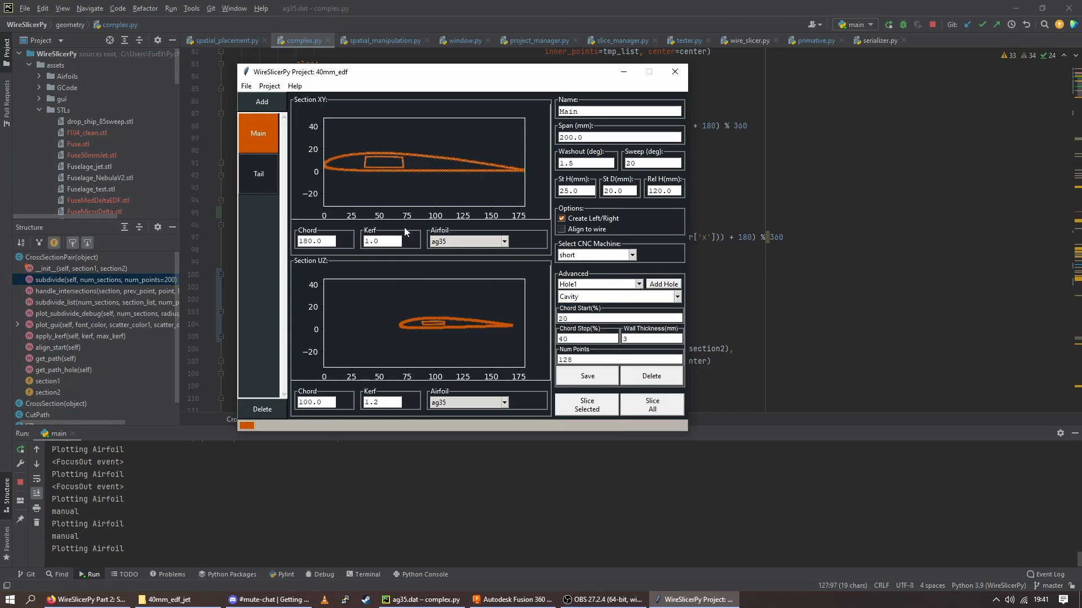
Open the project's CAD Import page and compare the Front and Rear body settings, finishing on Rear
{"action": "left_click", "coordinate": [264, 86]}
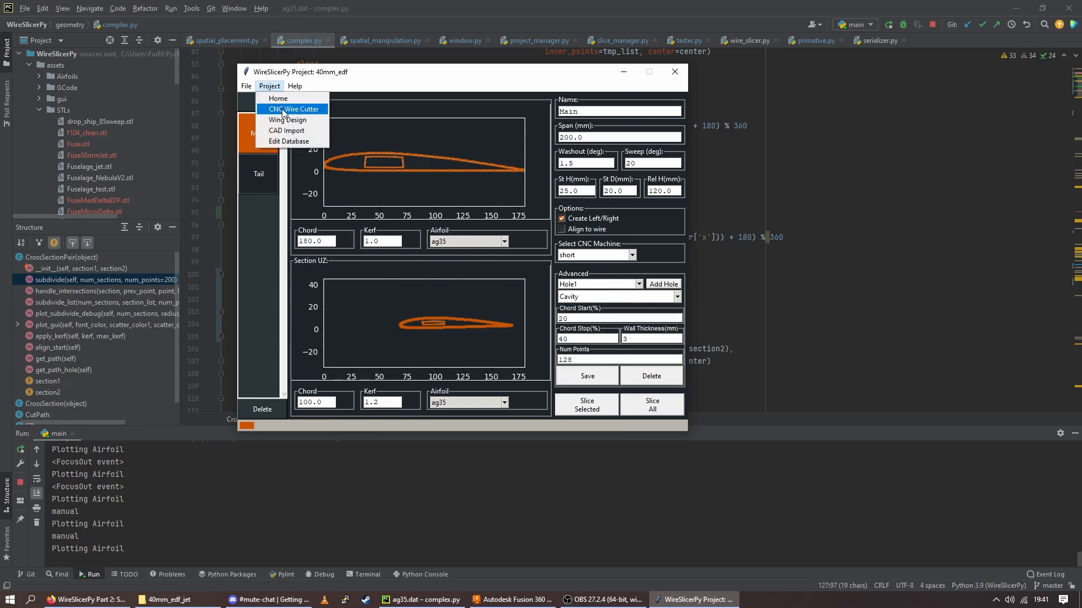
{"action": "left_click", "coordinate": [283, 131]}
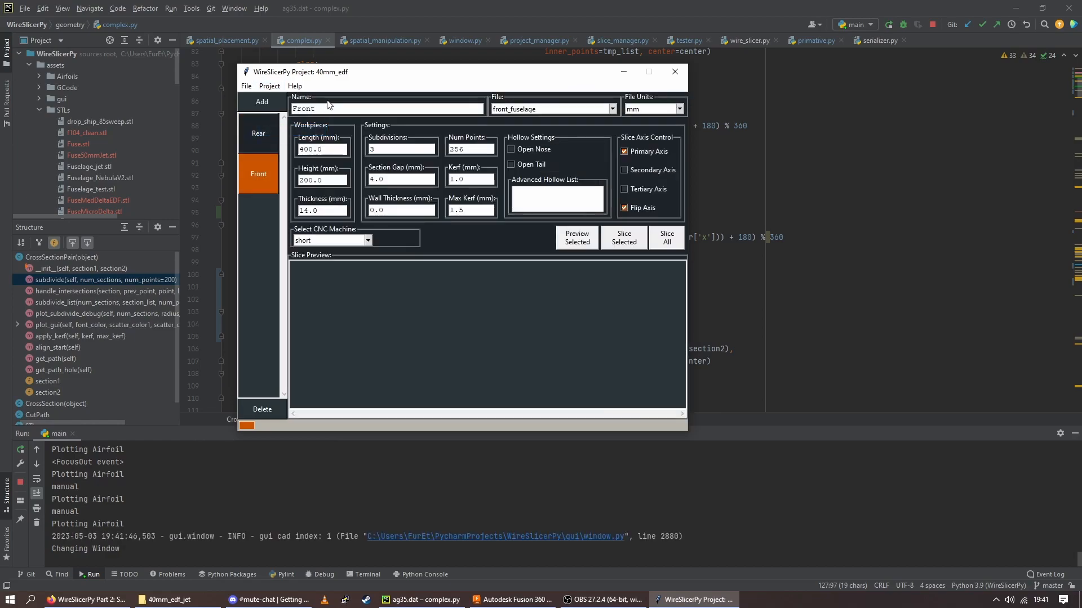
{"action": "left_click_drag", "start_coordinate": [339, 75], "coordinate": [353, 75]}
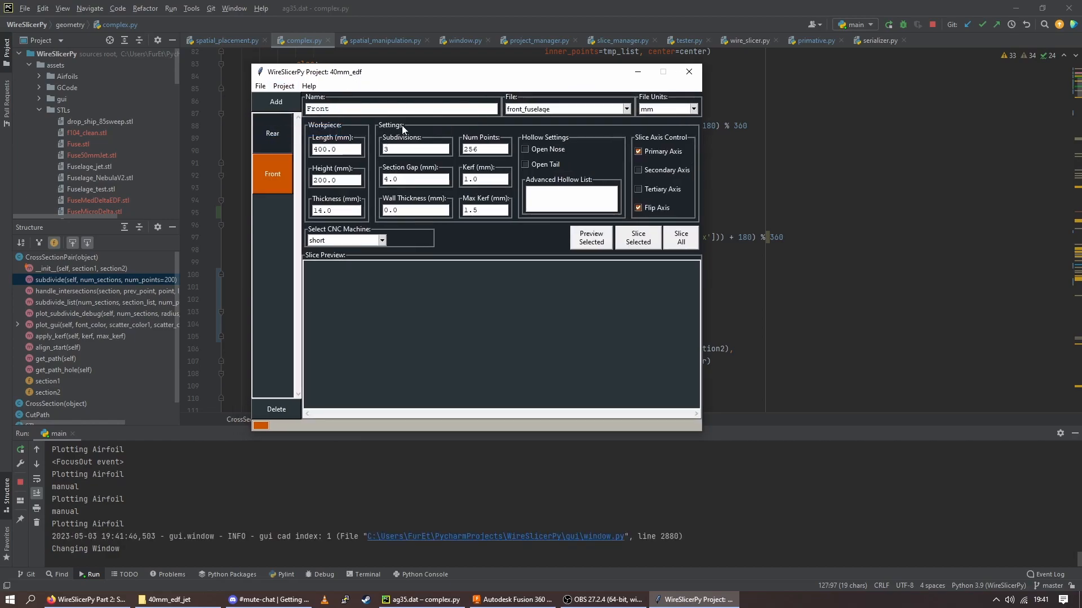
{"action": "left_click", "coordinate": [272, 127]}
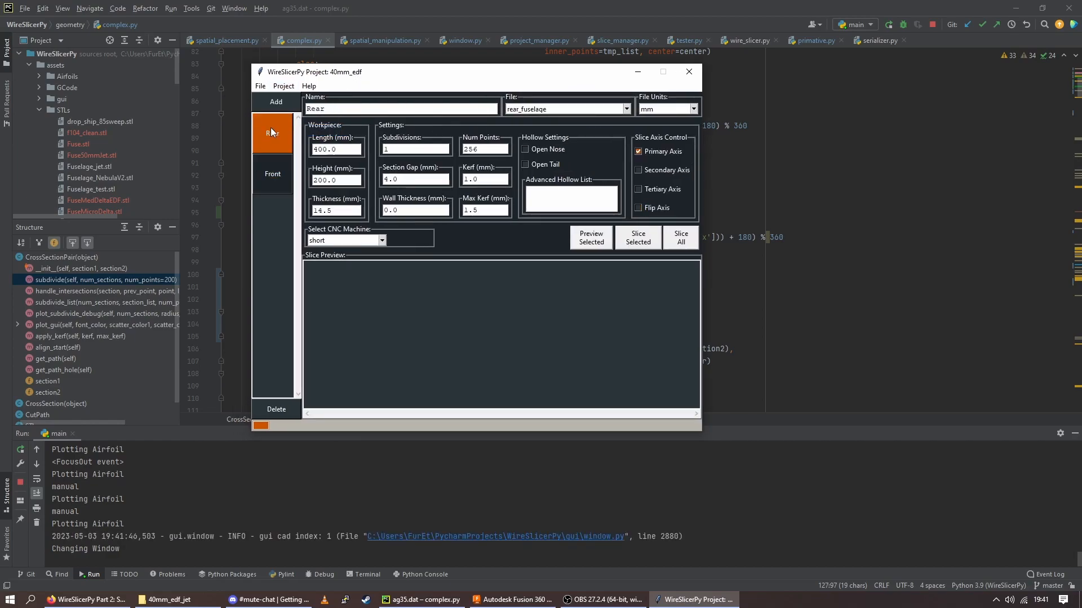
{"action": "left_click", "coordinate": [276, 138]}
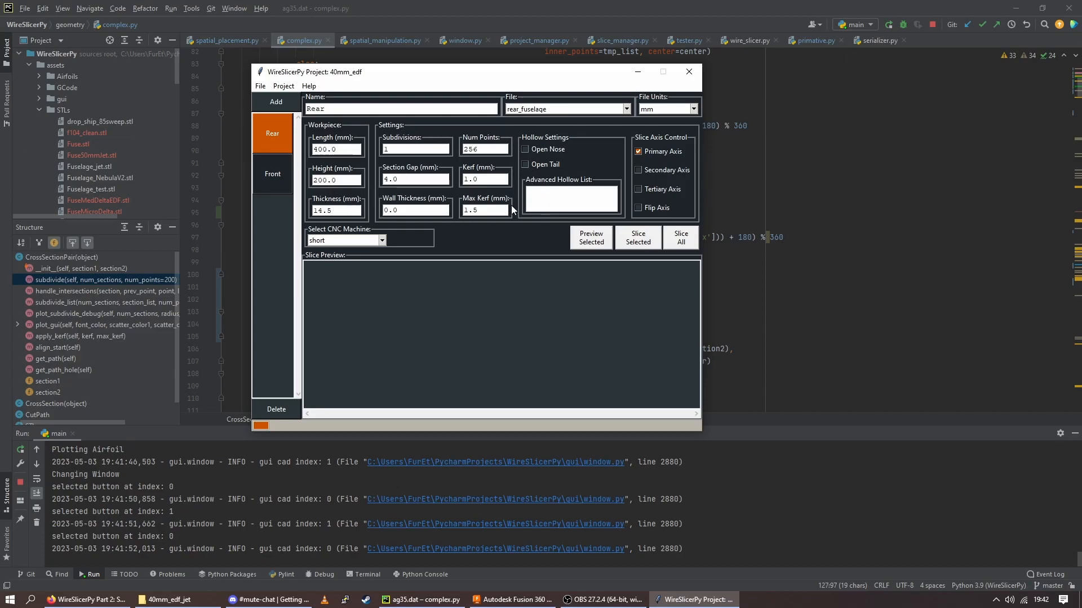
Review the Rear body's subdivisions, section gap, point count, max kerf and wall thickness settings
{"action": "left_click", "coordinate": [420, 146]}
{"action": "left_click", "coordinate": [421, 177]}
{"action": "left_click", "coordinate": [421, 181]}
{"action": "left_click", "coordinate": [489, 149]}
{"action": "left_click", "coordinate": [479, 210]}
{"action": "left_click", "coordinate": [426, 212]}
Try a sample section list ending in 4, 5 in the Rear body's advanced hollow list, and clear it
{"action": "left_click", "coordinate": [546, 198]}
{"action": "type", "text": ", 4, 5"}
{"action": "left_click_drag", "start_coordinate": [586, 194], "coordinate": [478, 194]}
{"action": "key", "text": "BackSpace"}
Select the short CNC machine for the Rear body
{"action": "left_click", "coordinate": [382, 240]}
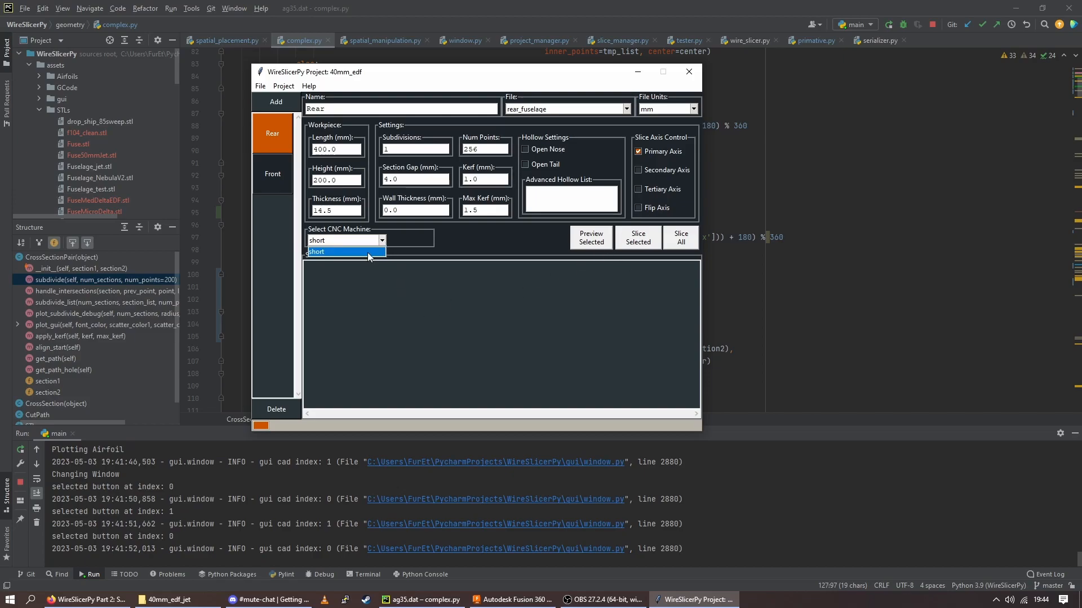
{"action": "left_click", "coordinate": [374, 252]}
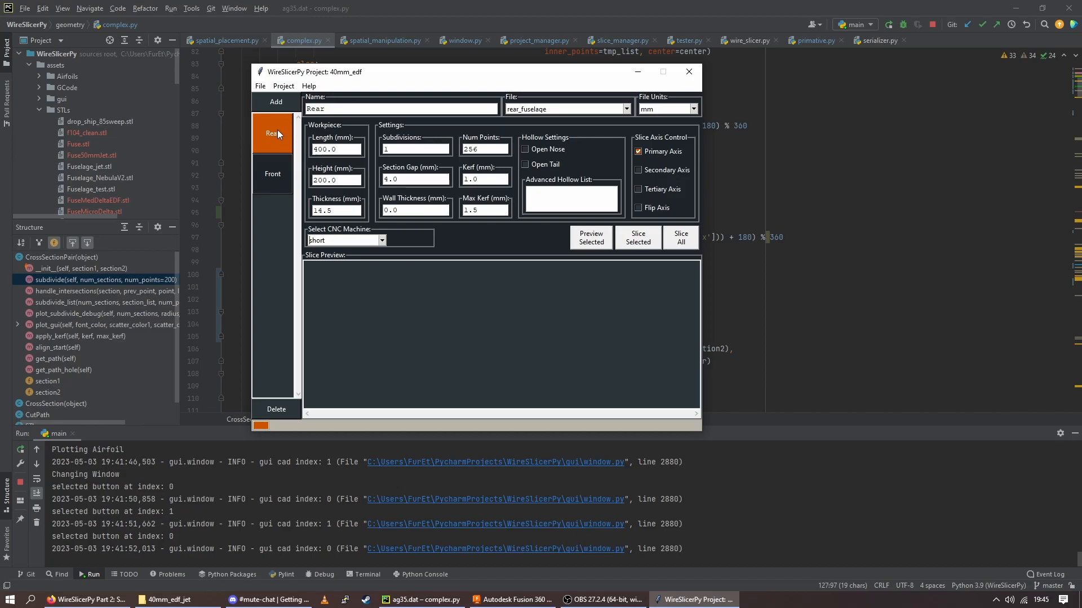
Revisit the Main wing on the Wing Design page and return to the CAD Import page
{"action": "left_click", "coordinate": [283, 87]}
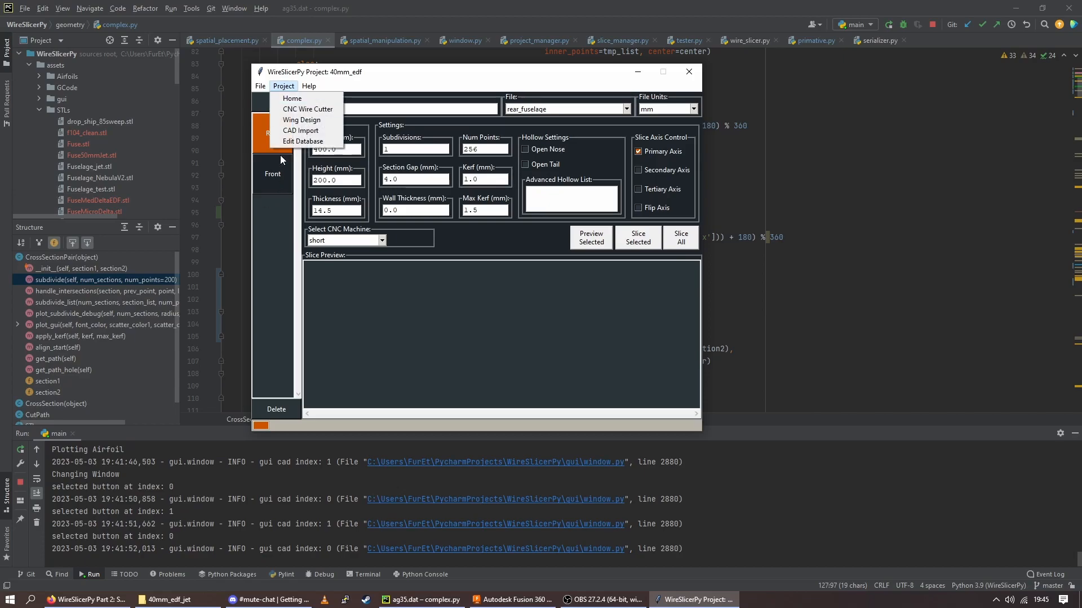
{"action": "left_click", "coordinate": [302, 120]}
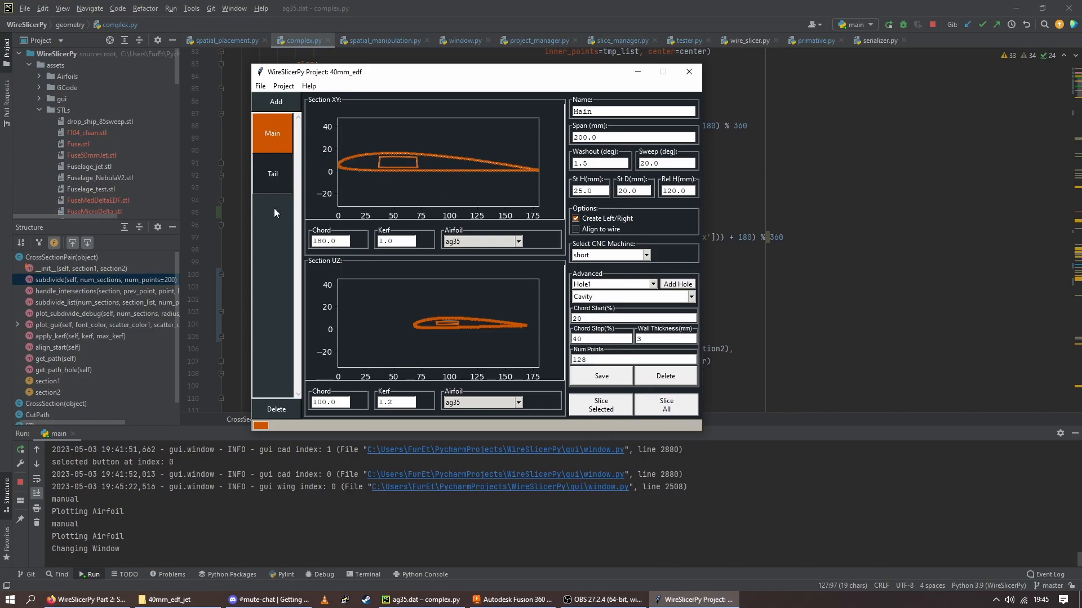
{"action": "left_click", "coordinate": [284, 86]}
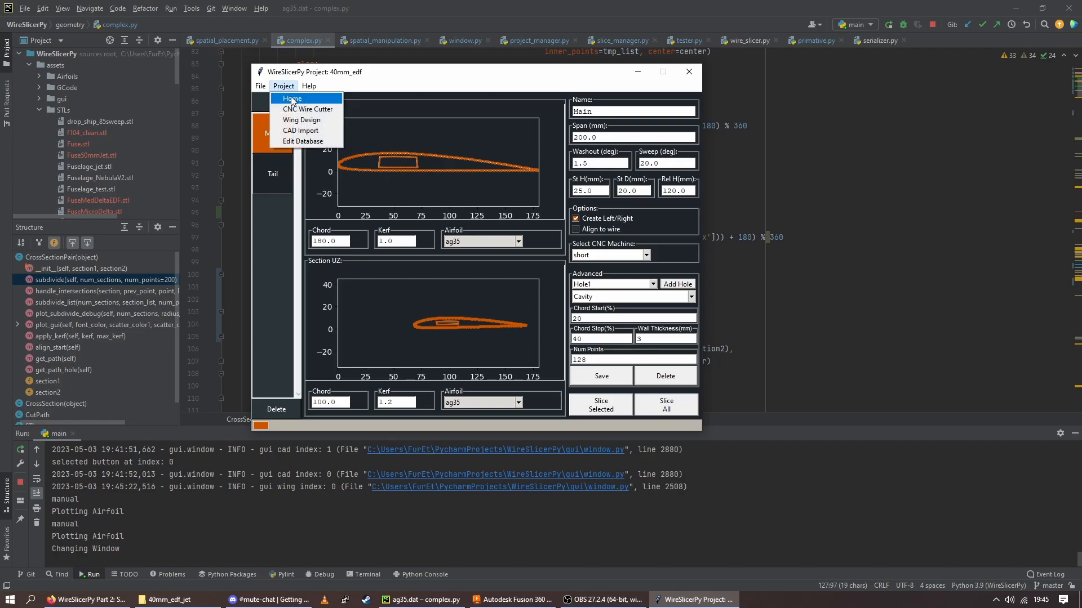
{"action": "left_click", "coordinate": [300, 131]}
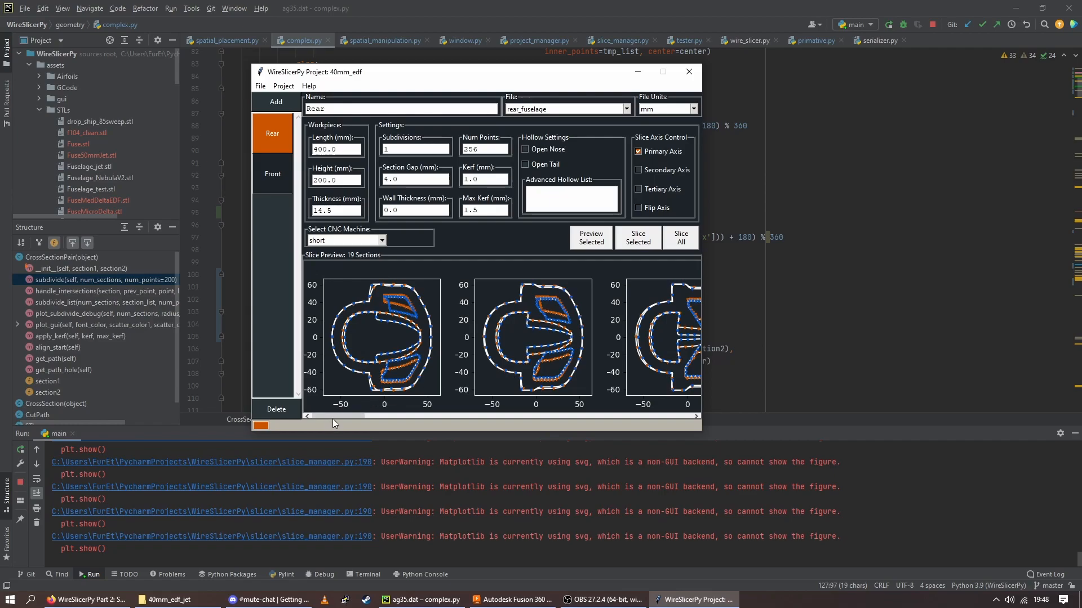
Set the Rear body's subdivisions to 3 and regenerate its slice preview
{"action": "left_click_drag", "start_coordinate": [334, 415], "coordinate": [342, 415]}
{"action": "left_click_drag", "start_coordinate": [358, 420], "coordinate": [296, 434]}
{"action": "left_click_drag", "start_coordinate": [395, 149], "coordinate": [379, 148]}
{"action": "type", "text": "3"}
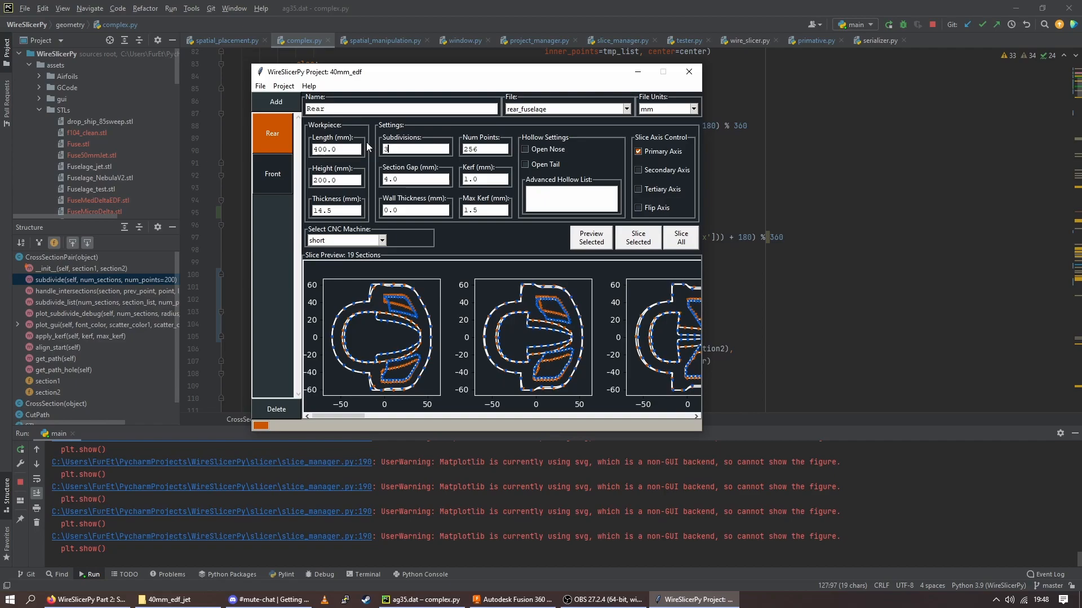
{"action": "left_click", "coordinate": [604, 246]}
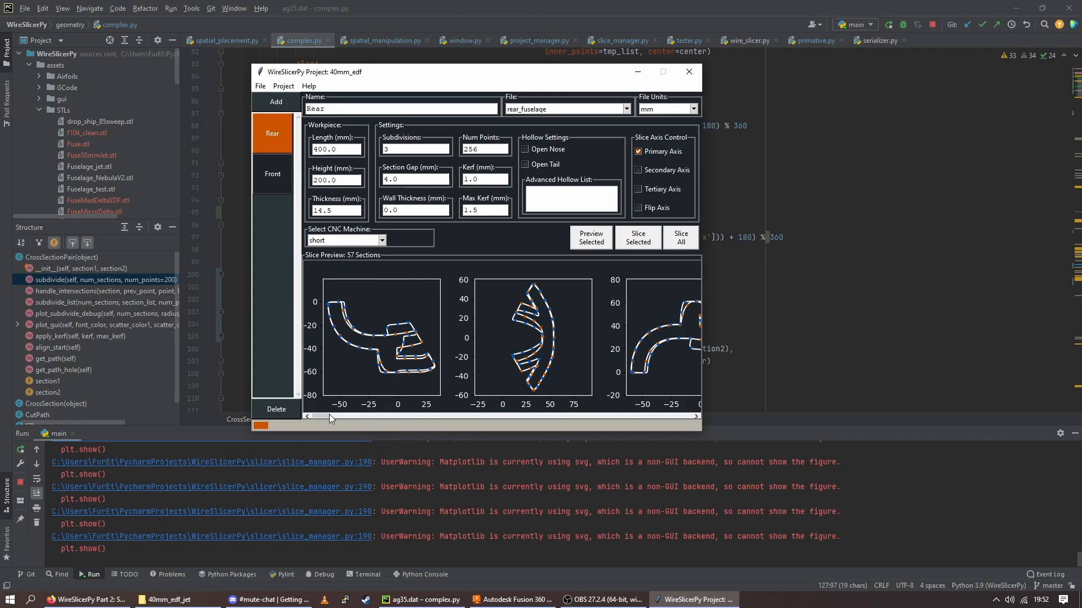
Examine the subdivided cross-sections throughout the Rear body's slice preview
{"action": "left_click_drag", "start_coordinate": [320, 415], "coordinate": [592, 431]}
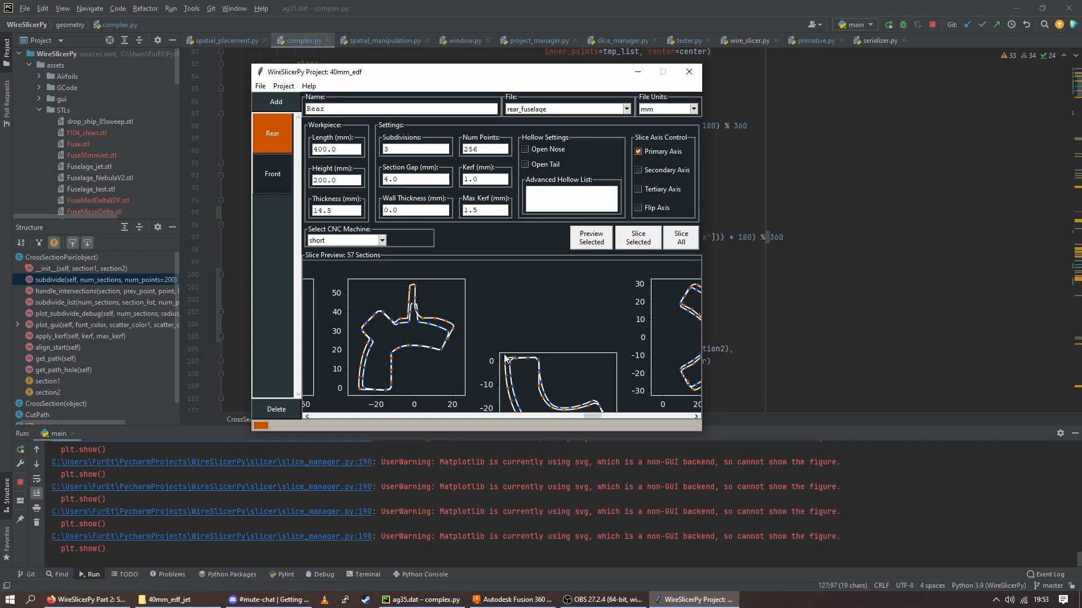
{"action": "left_click_drag", "start_coordinate": [596, 415], "coordinate": [385, 391]}
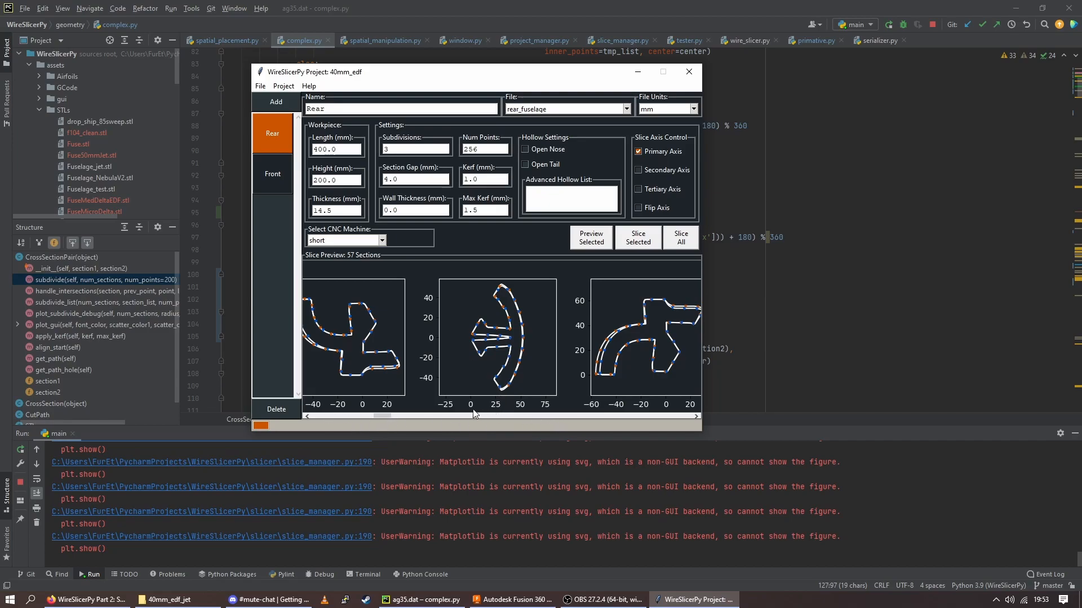
{"action": "left_click_drag", "start_coordinate": [388, 414], "coordinate": [322, 417]}
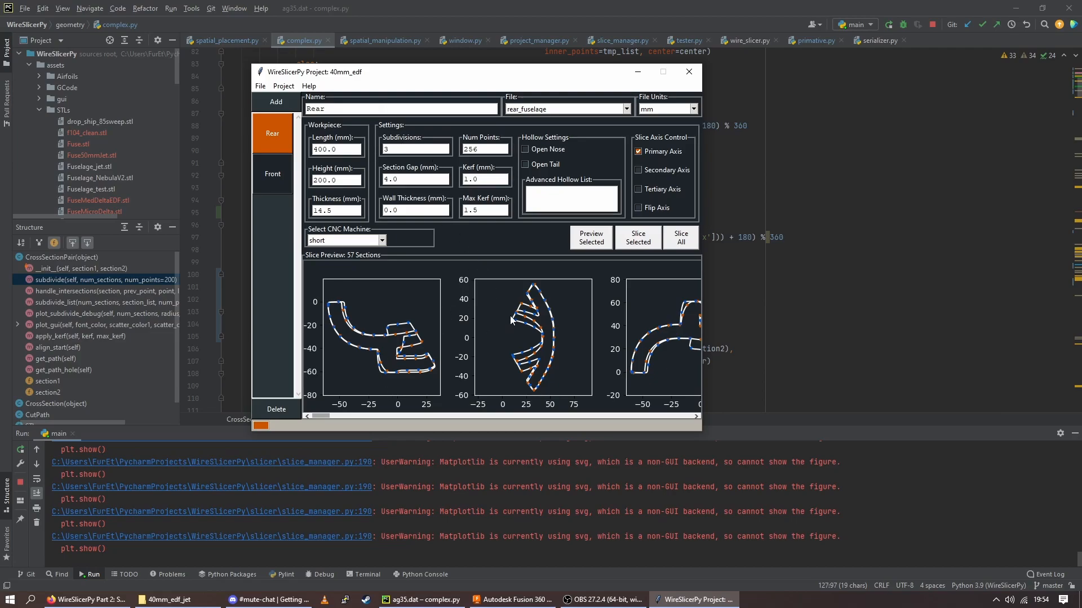
Review the file locations on the Edit Database page and find the rear and front fuselage STL files in File Explorer's 40mm_edf_jet folder
{"action": "left_click", "coordinate": [281, 86]}
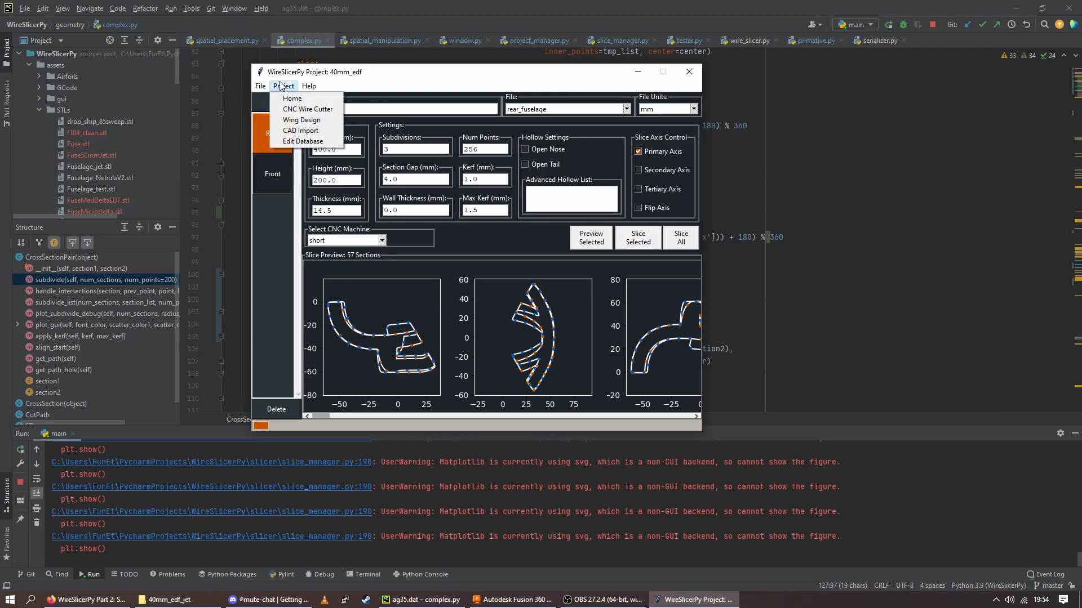
{"action": "left_click", "coordinate": [304, 141]}
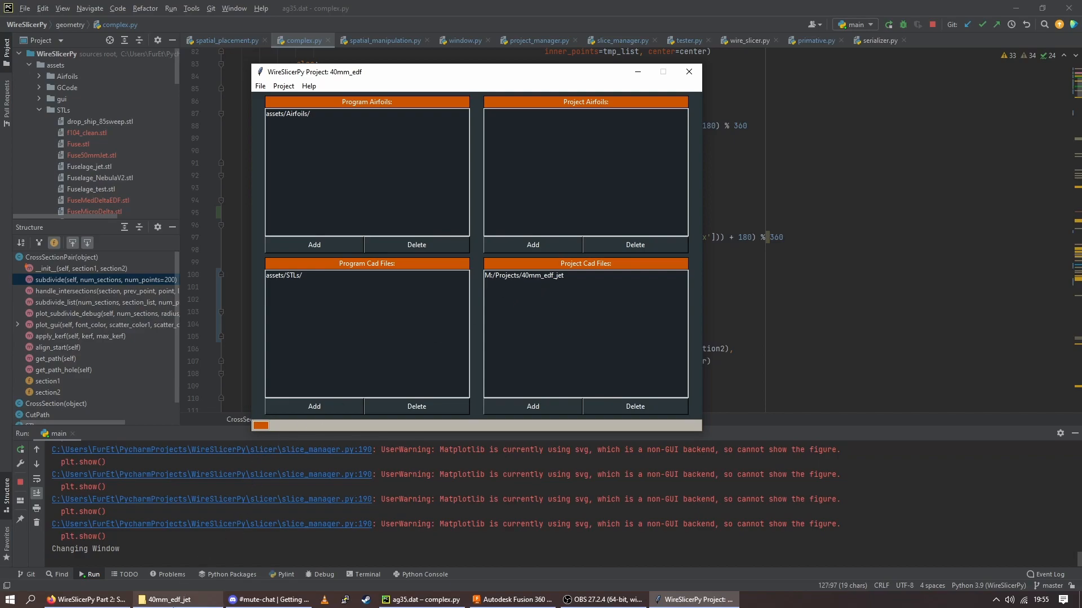
{"action": "left_click", "coordinate": [175, 602]}
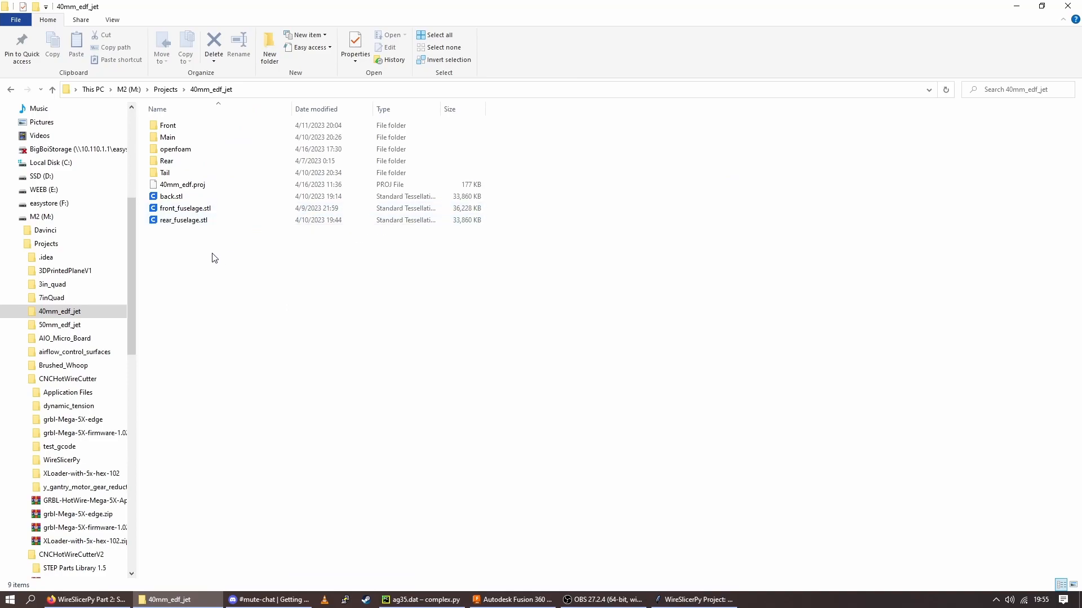
{"action": "left_click_drag", "start_coordinate": [212, 252], "coordinate": [193, 226]}
{"action": "left_click", "coordinate": [181, 219]}
{"action": "left_click", "coordinate": [187, 209]}
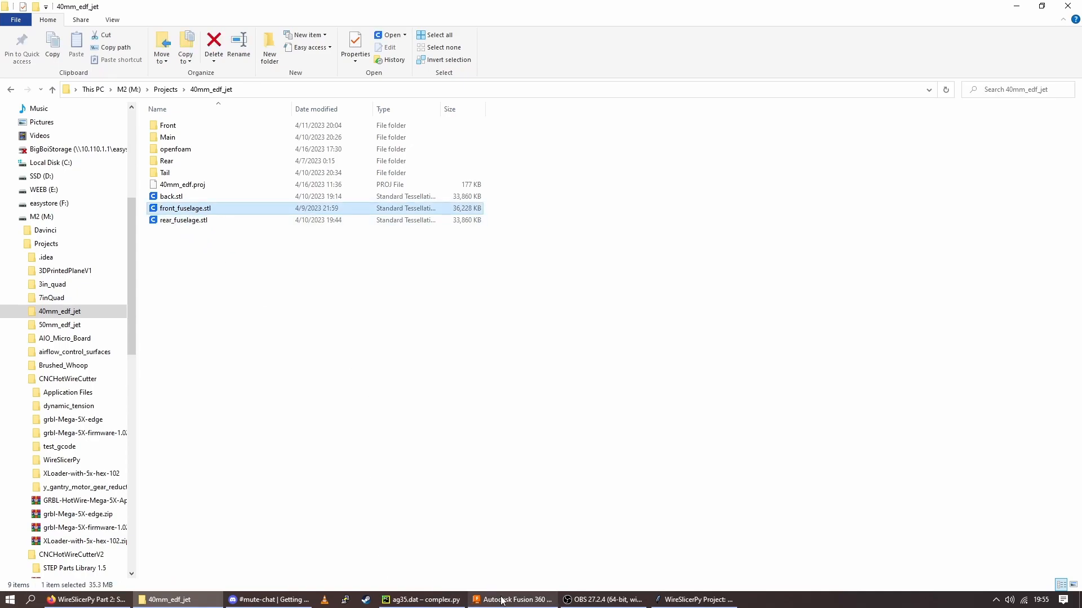
Switch to WireSlicerPy, check which CAD file the Front body uses on the CAD Import page, and minimize the window
{"action": "left_click", "coordinate": [694, 599]}
{"action": "left_click", "coordinate": [283, 87]}
{"action": "left_click", "coordinate": [299, 130]}
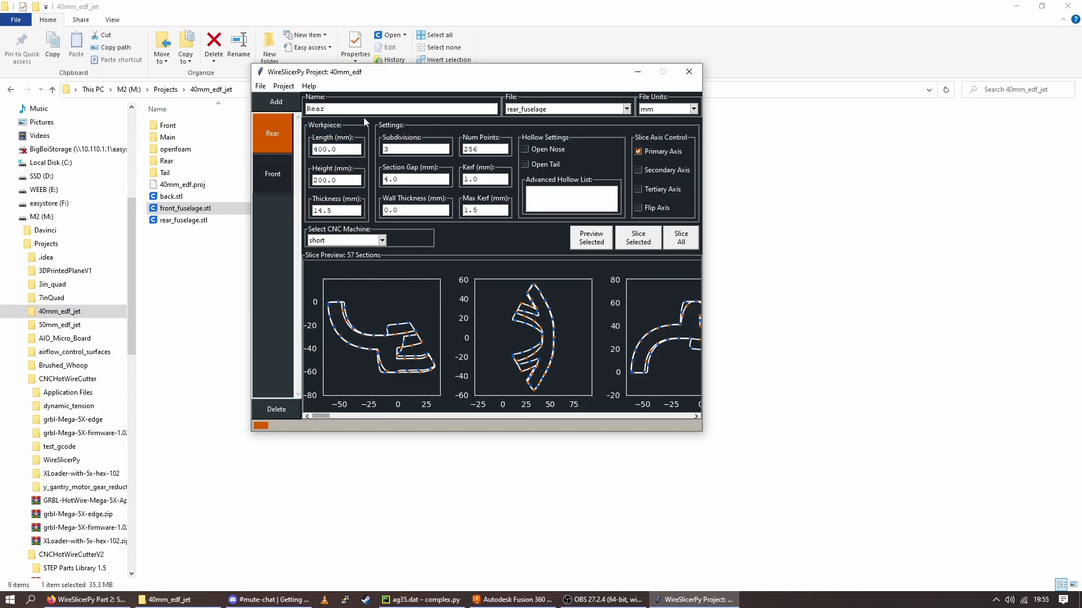
{"action": "left_click", "coordinate": [267, 176]}
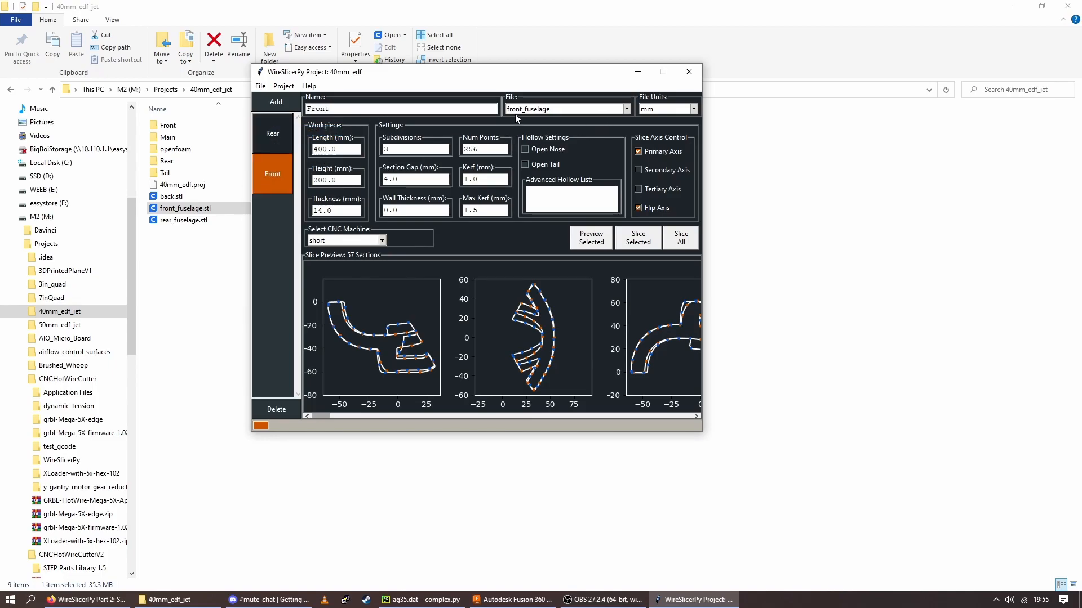
{"action": "left_click", "coordinate": [637, 73]}
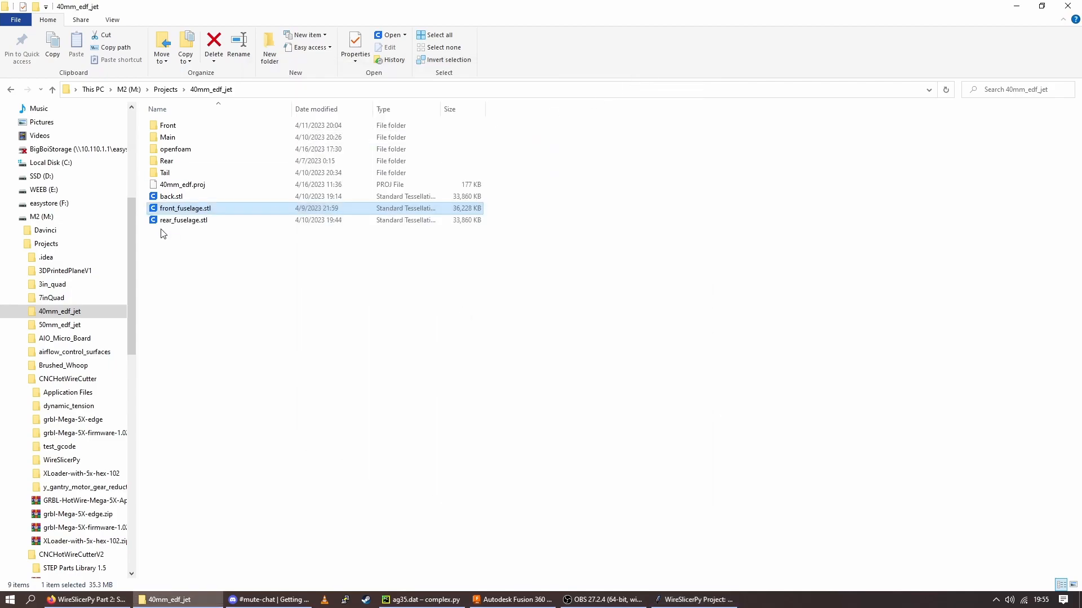
Open the Rear folder of 40mm_edf_jet, try to open Rear_gcode_p1.txt, and dismiss the app chooser
{"action": "left_click", "coordinate": [204, 185]}
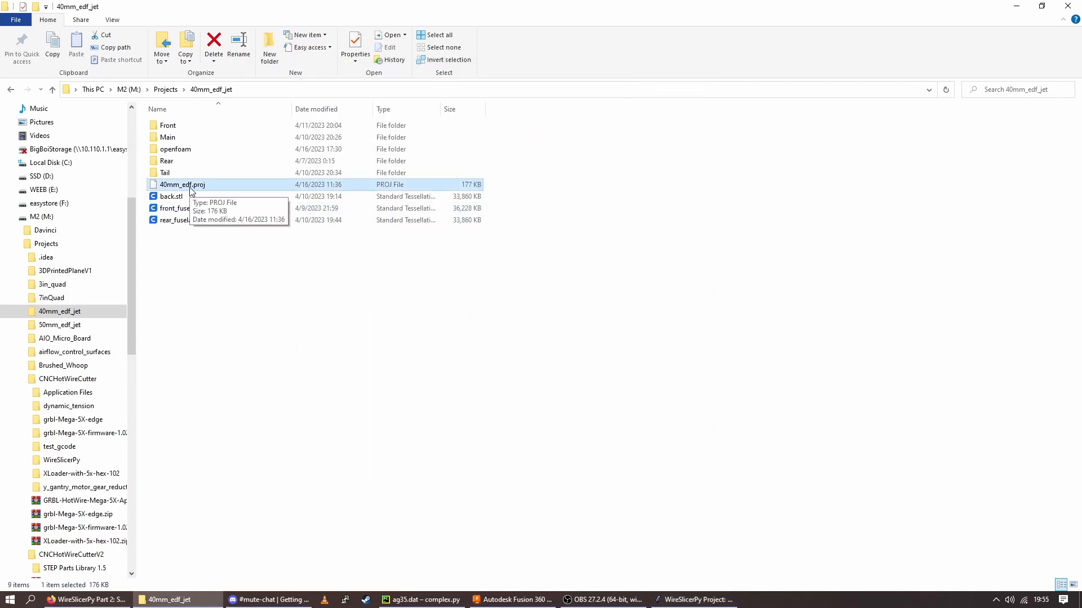
{"action": "double_click", "coordinate": [172, 164]}
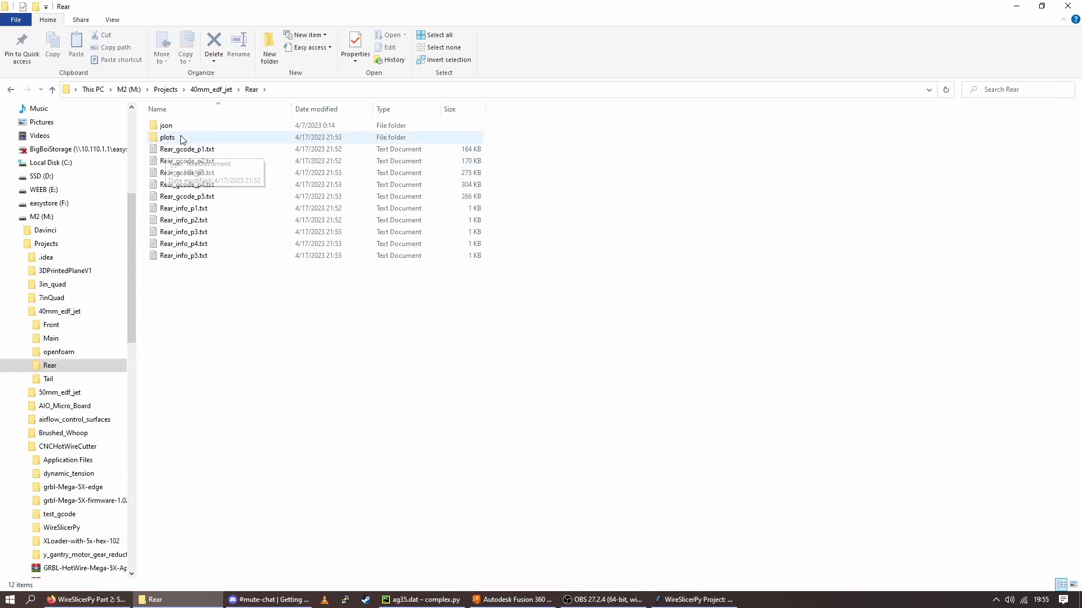
{"action": "left_click", "coordinate": [210, 197]}
{"action": "left_click", "coordinate": [207, 150]}
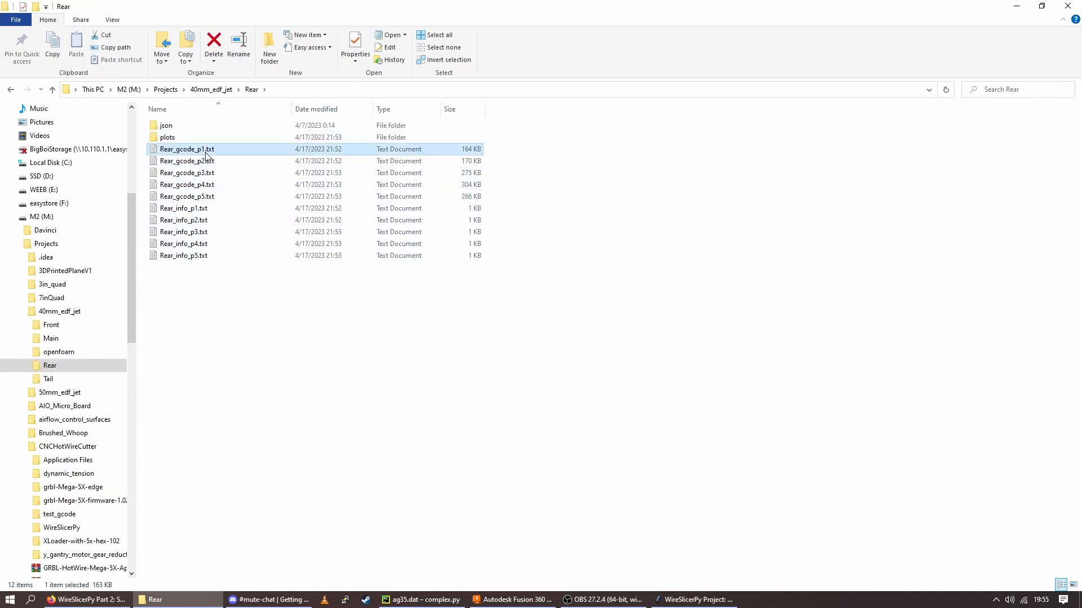
{"action": "double_click", "coordinate": [206, 151]}
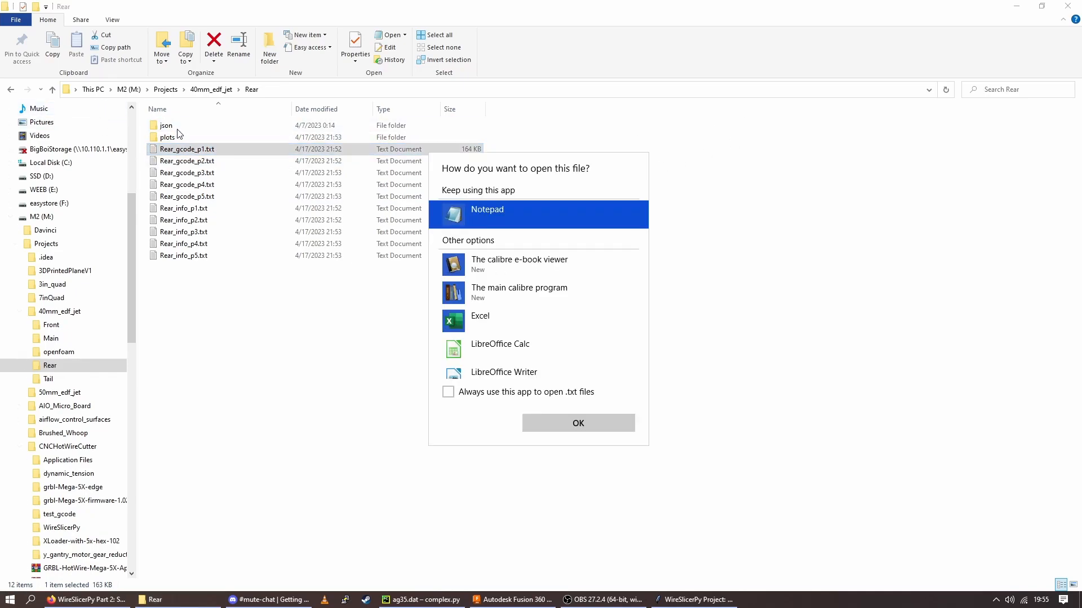
{"action": "left_click", "coordinate": [228, 263]}
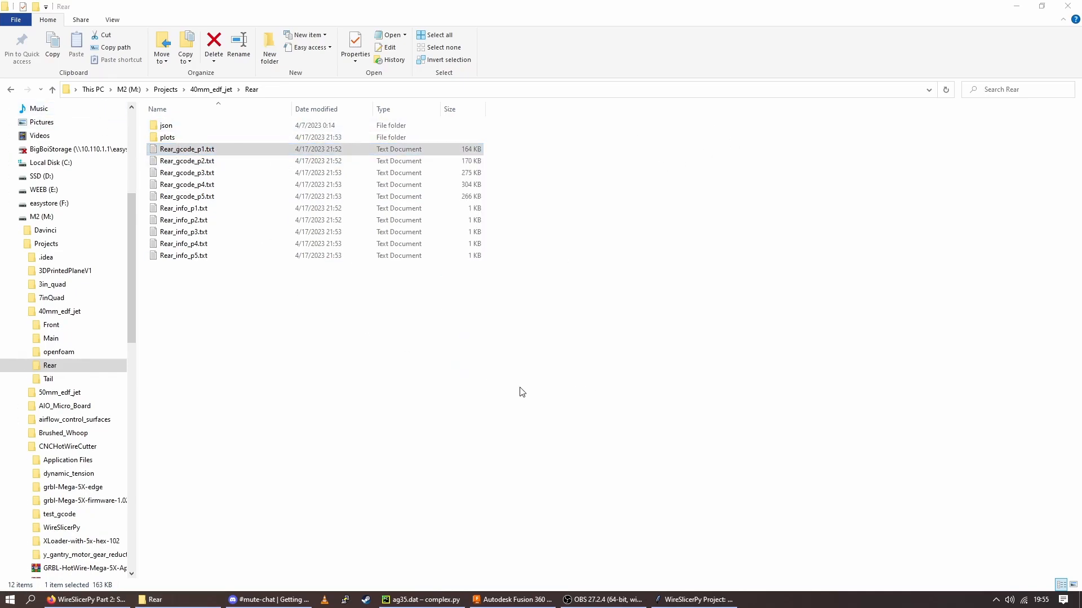
Open the Rear body's plots folder and view the Cross_Section_pos_sheet layout images from sheet 1 through sheet 5
{"action": "double_click", "coordinate": [173, 141]}
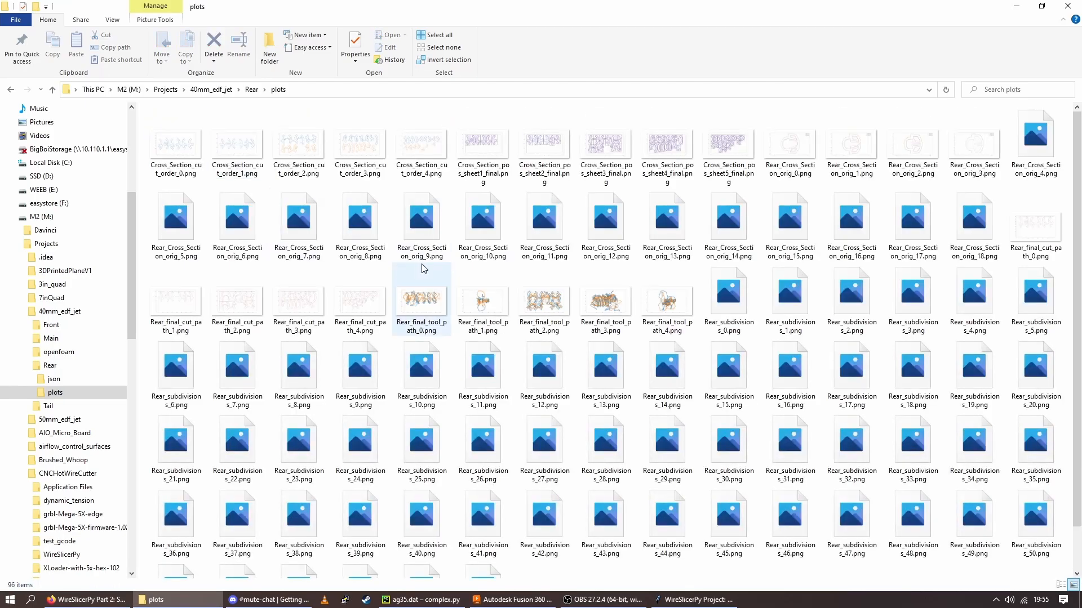
{"action": "left_click", "coordinate": [494, 178]}
{"action": "double_click", "coordinate": [495, 178]}
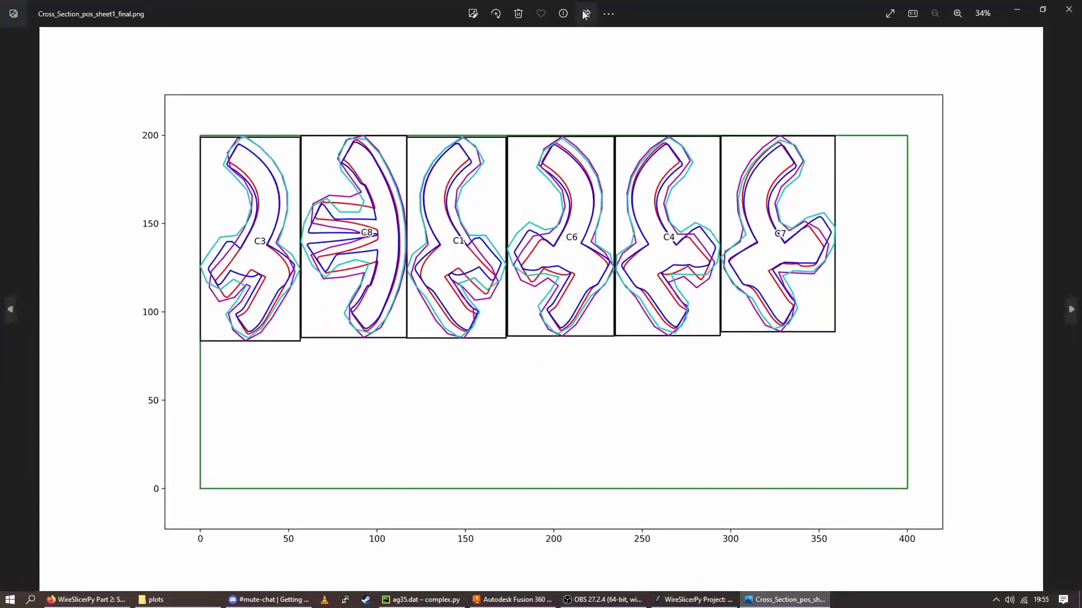
{"action": "key", "text": "Right"}
{"action": "key", "text": "Right"}
{"action": "key", "text": "Right"}
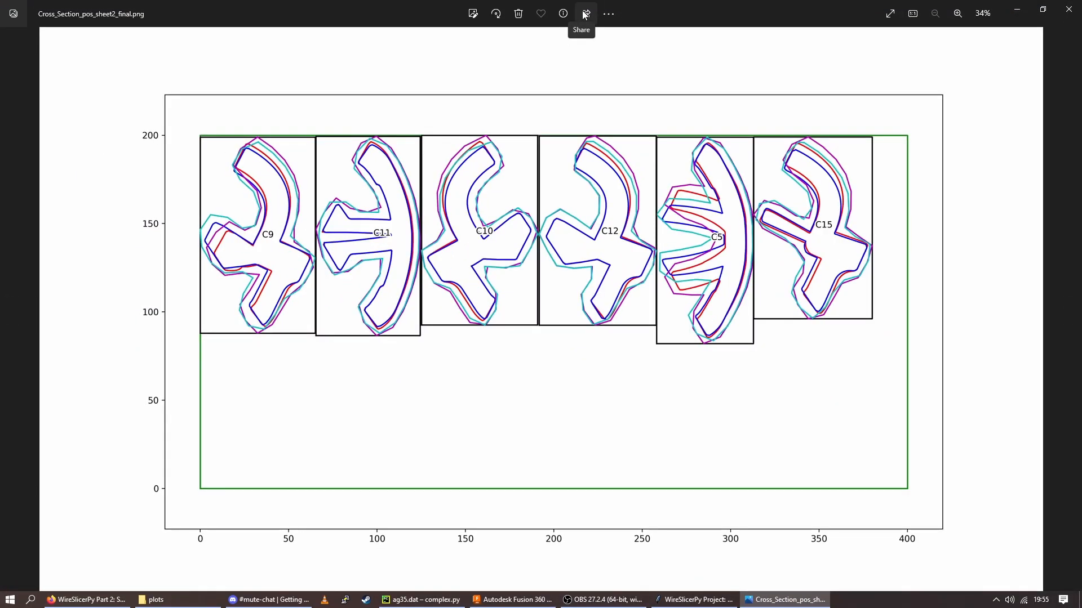
{"action": "key", "text": "Right"}
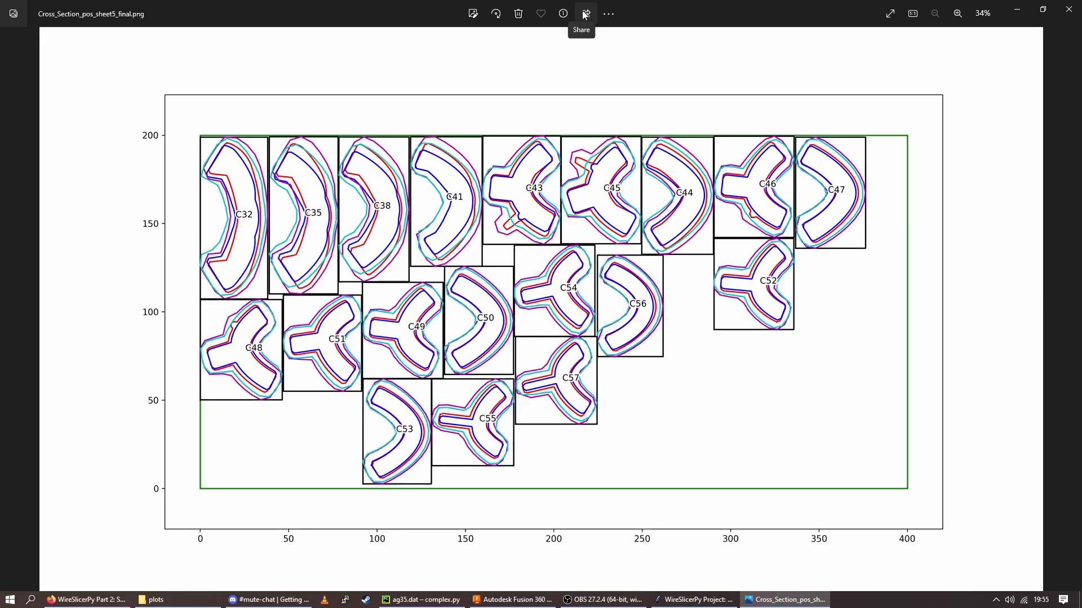
{"action": "left_click", "coordinate": [1069, 9]}
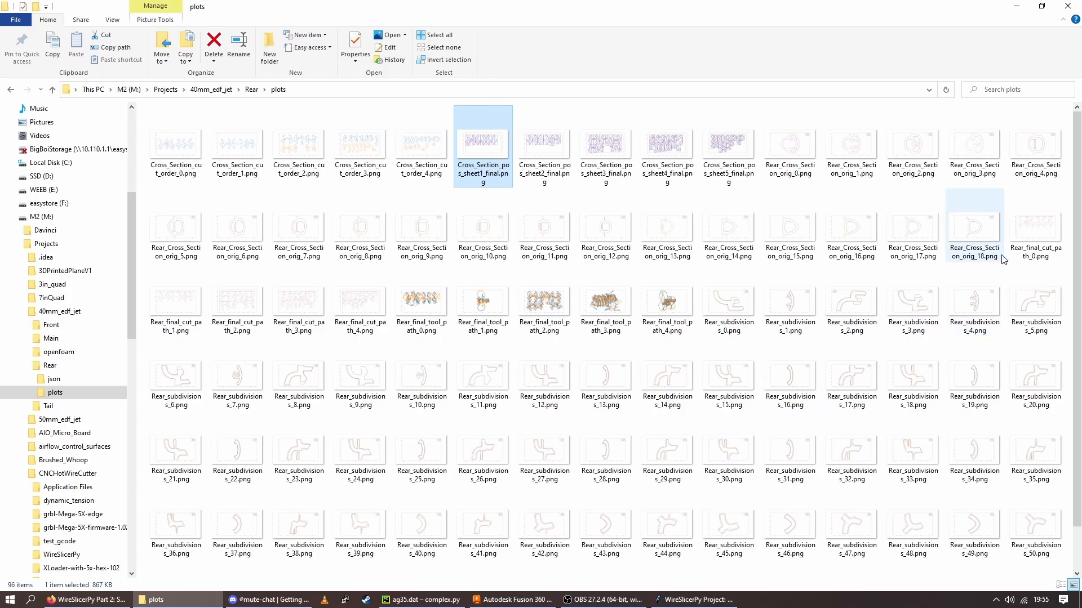
View the Rear_final_cut_path images from 0 through 4 to examine the wire's cutting route on each sheet
{"action": "double_click", "coordinate": [1043, 234]}
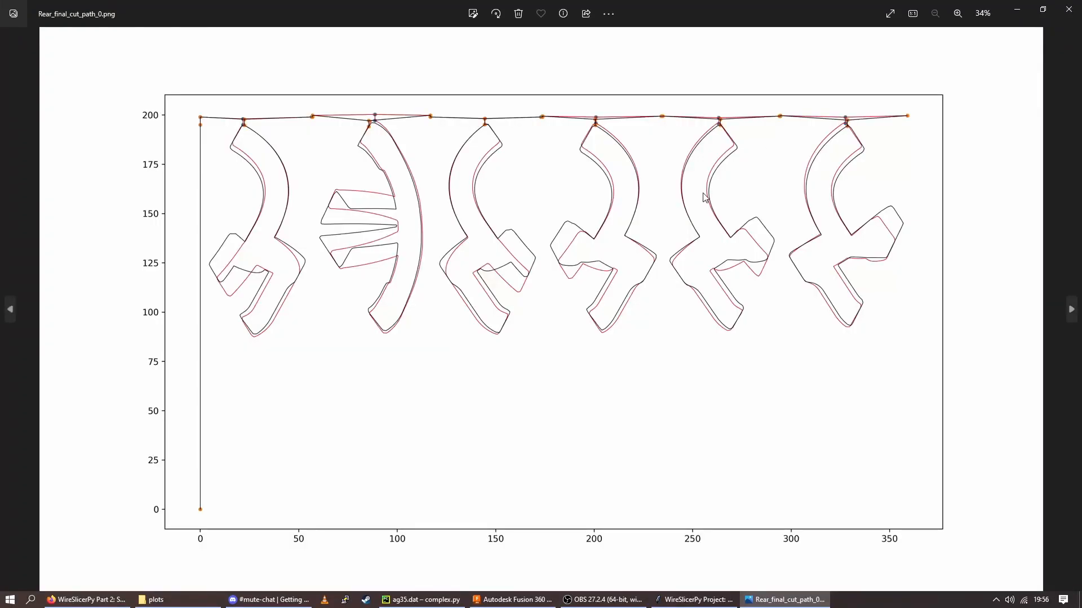
{"action": "key", "text": "Right"}
{"action": "key", "text": "Right"}
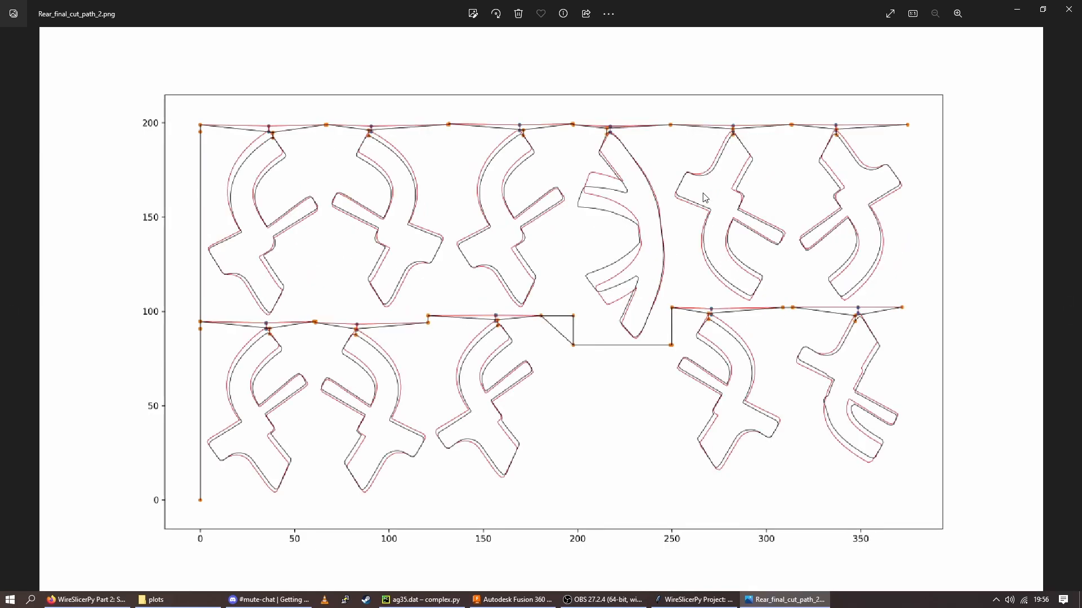
{"action": "key", "text": "Right"}
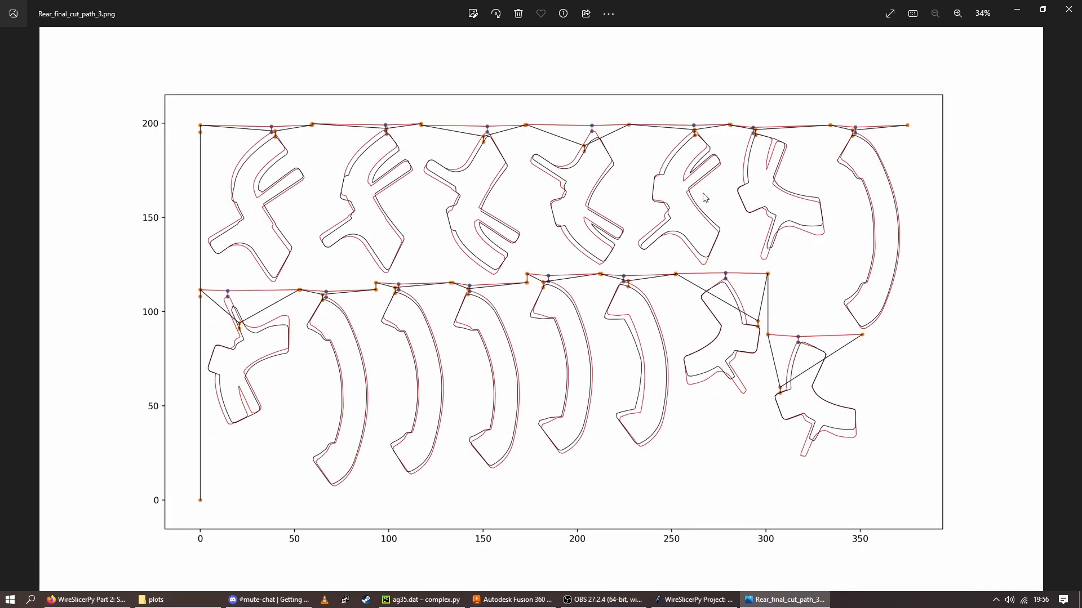
{"action": "key", "text": "Right"}
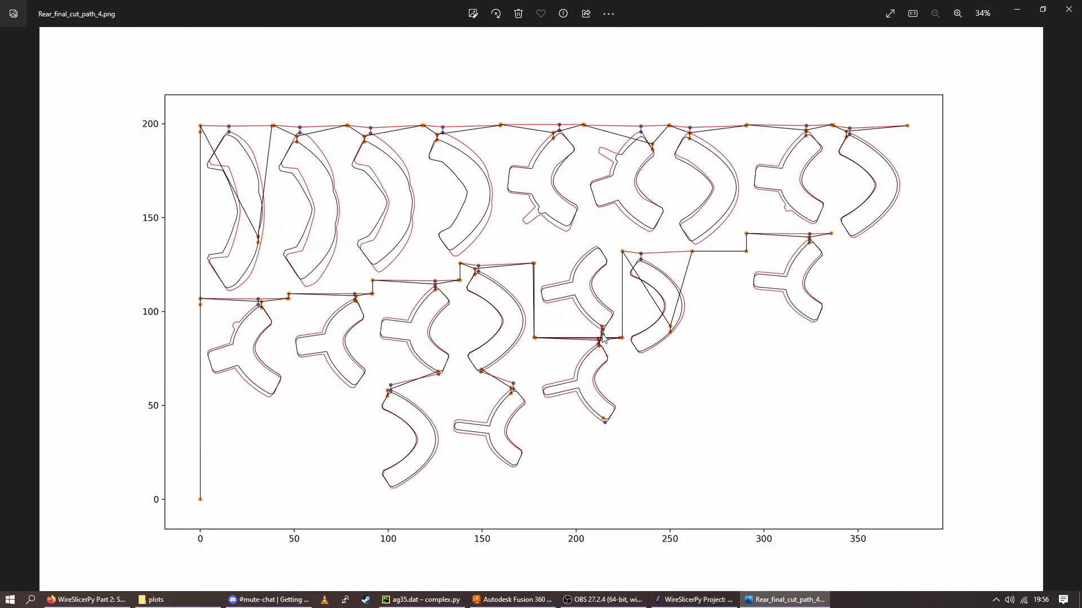
Compare Rear_final_tool_path_0.png with Rear_final_cut_path_4.png and close the image viewer
{"action": "key", "text": "Right"}
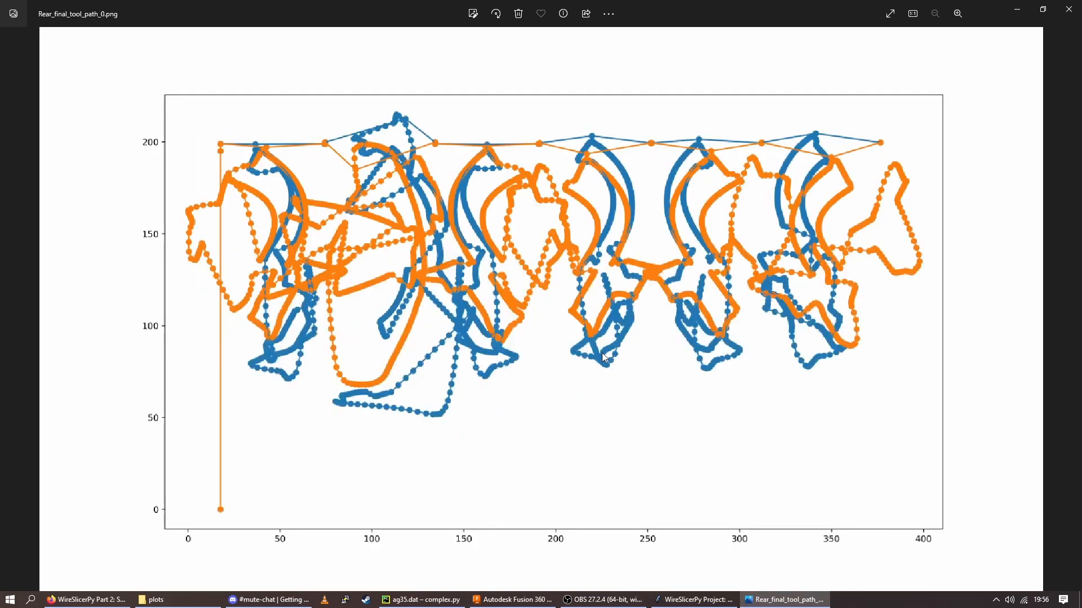
{"action": "key", "text": "Left"}
{"action": "key", "text": "Right"}
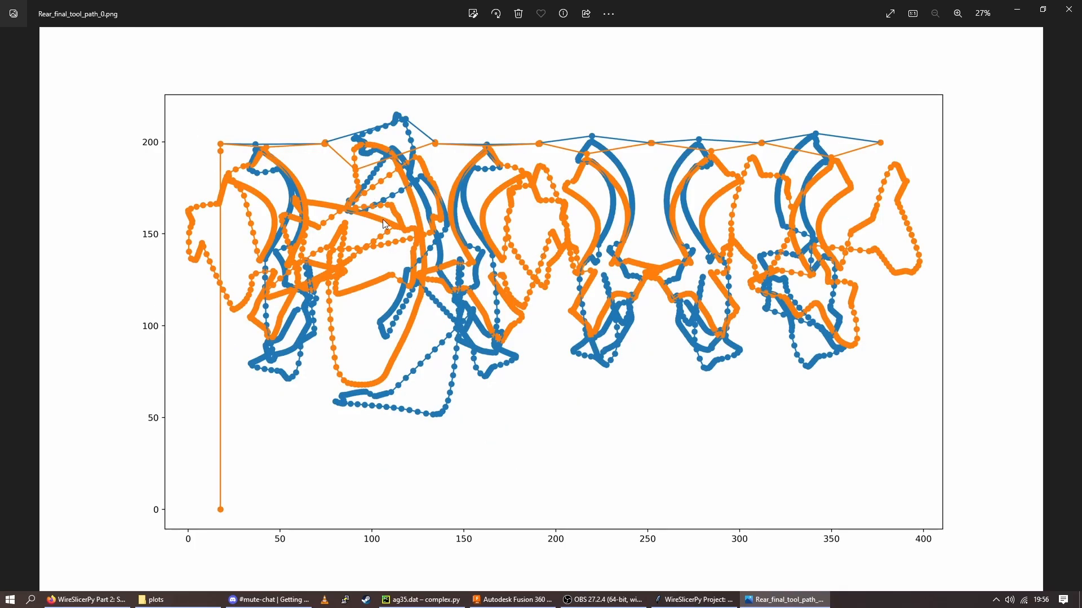
{"action": "key", "text": "Left"}
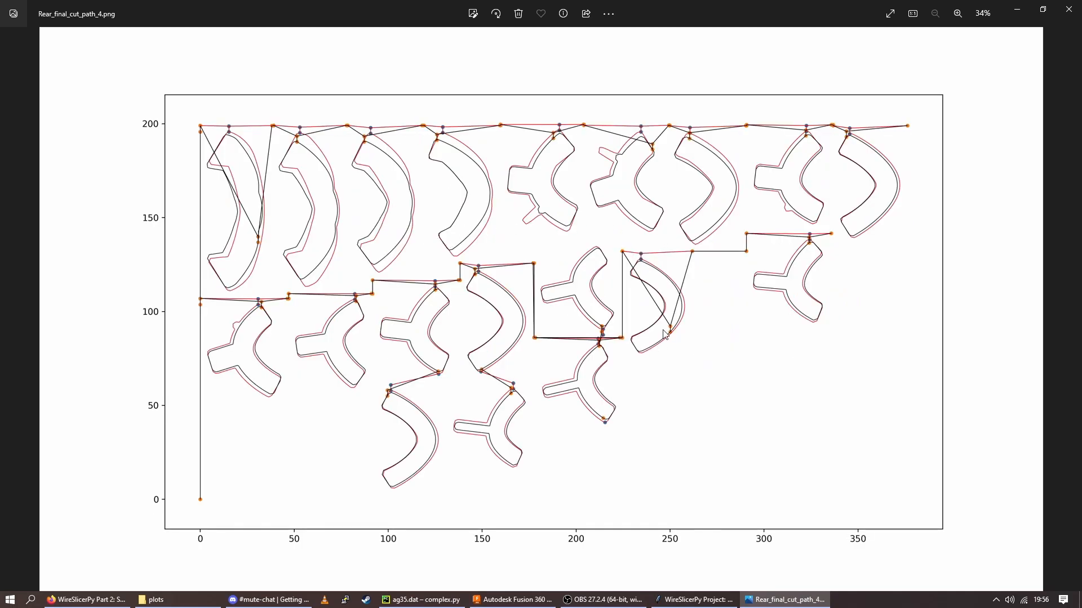
{"action": "left_click", "coordinate": [1068, 9]}
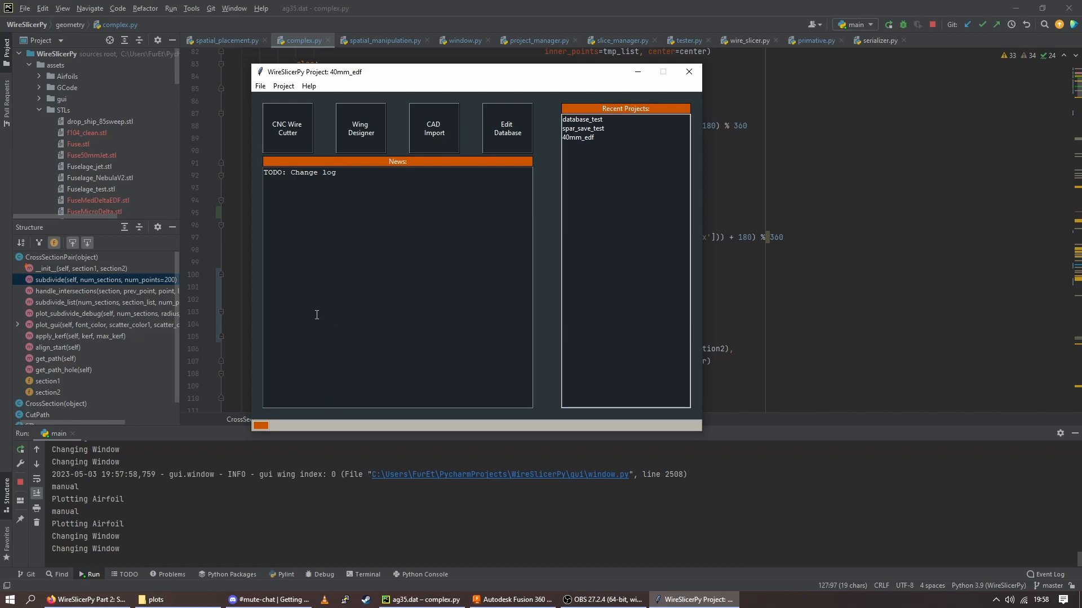
In WireSlicerPy, open the Wing Designer and check which hole types are available for the Main wing's Hole1
{"action": "left_click", "coordinate": [367, 142]}
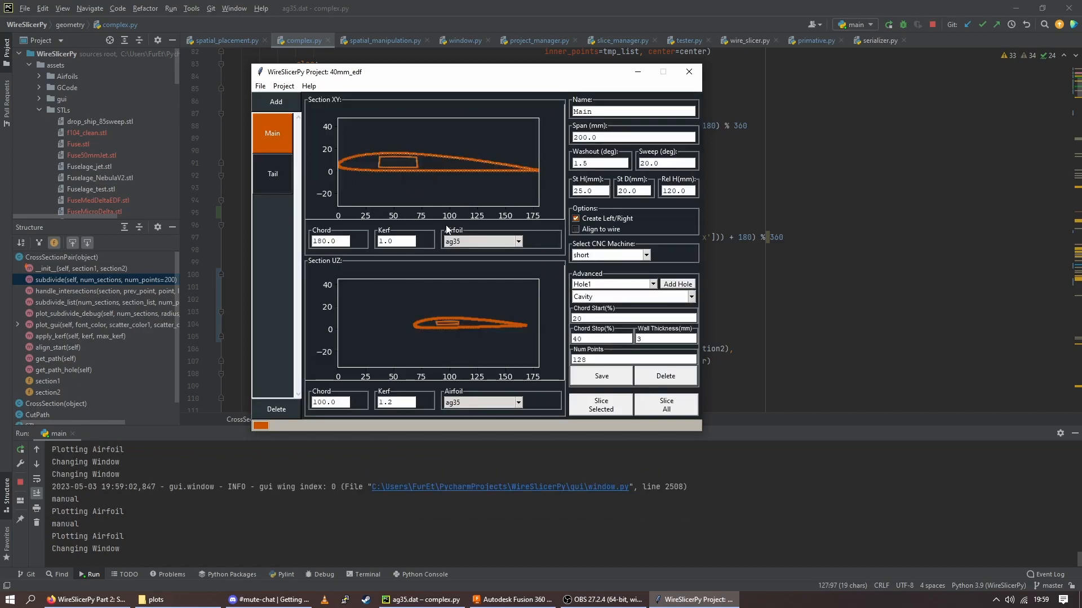
{"action": "left_click", "coordinate": [691, 297]}
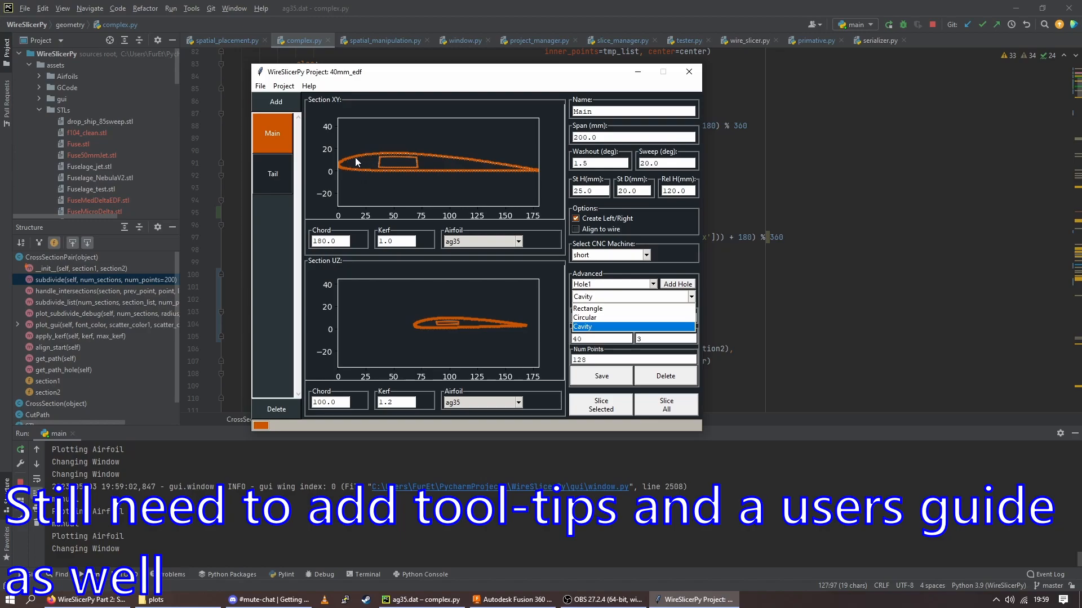
{"action": "left_click", "coordinate": [658, 241]}
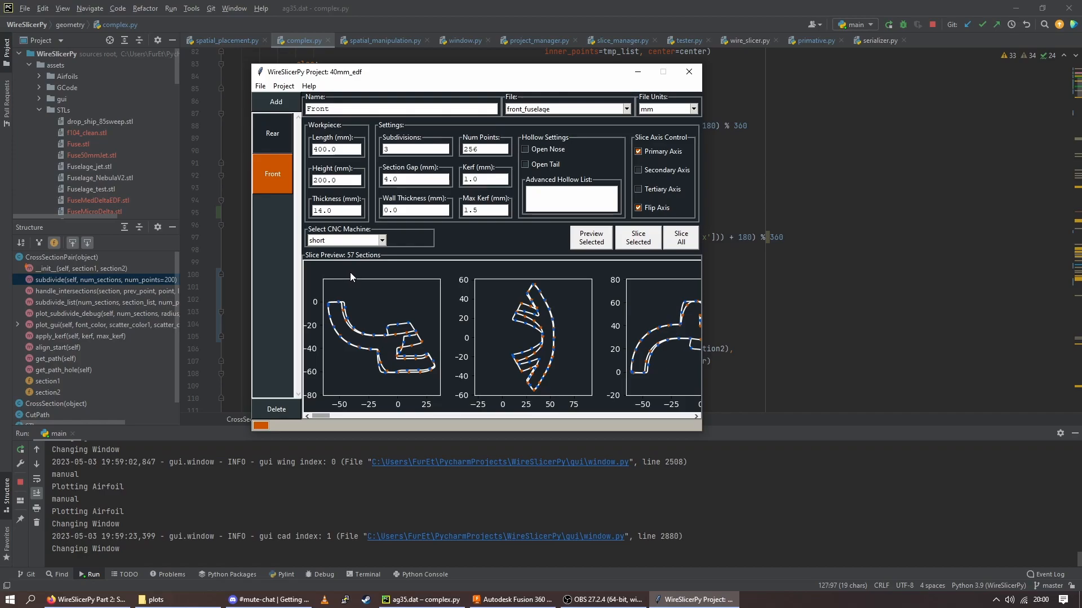
Return to the WireSlicerPy home page and look over the change log placeholder text in the News area
{"action": "left_click", "coordinate": [284, 85]}
{"action": "left_click", "coordinate": [293, 100]}
{"action": "left_click_drag", "start_coordinate": [294, 182], "coordinate": [341, 184]}
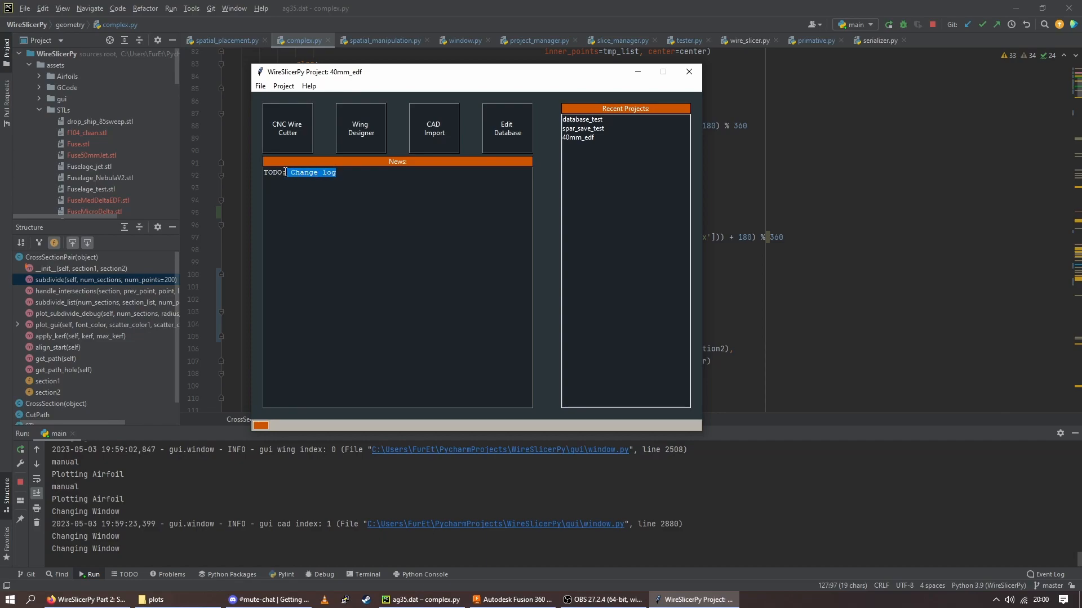
{"action": "left_click", "coordinate": [343, 193]}
{"action": "left_click_drag", "start_coordinate": [265, 174], "coordinate": [336, 174]}
{"action": "left_click", "coordinate": [356, 206]}
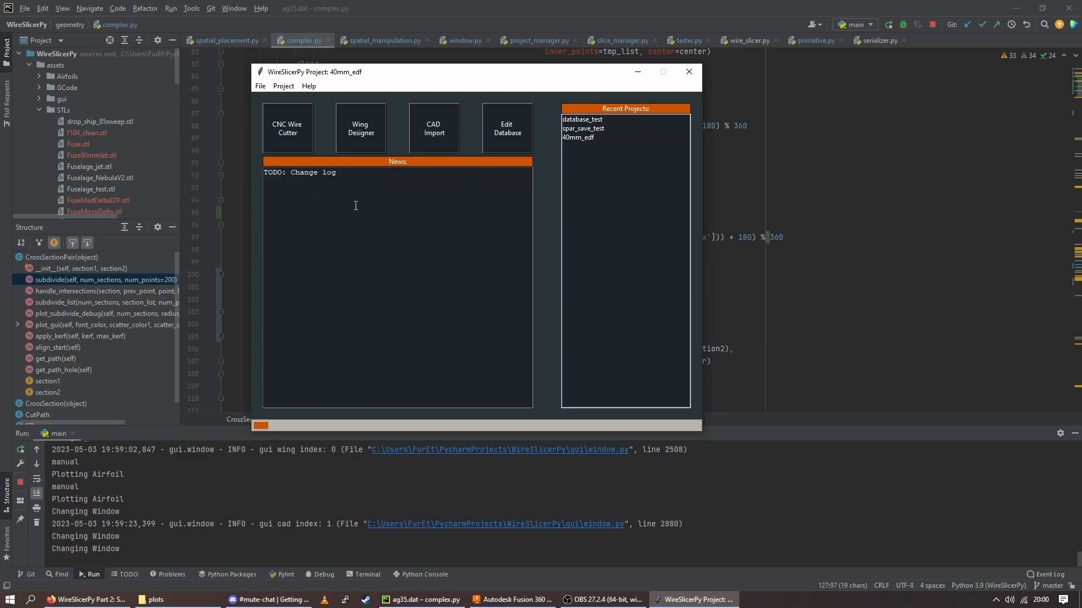